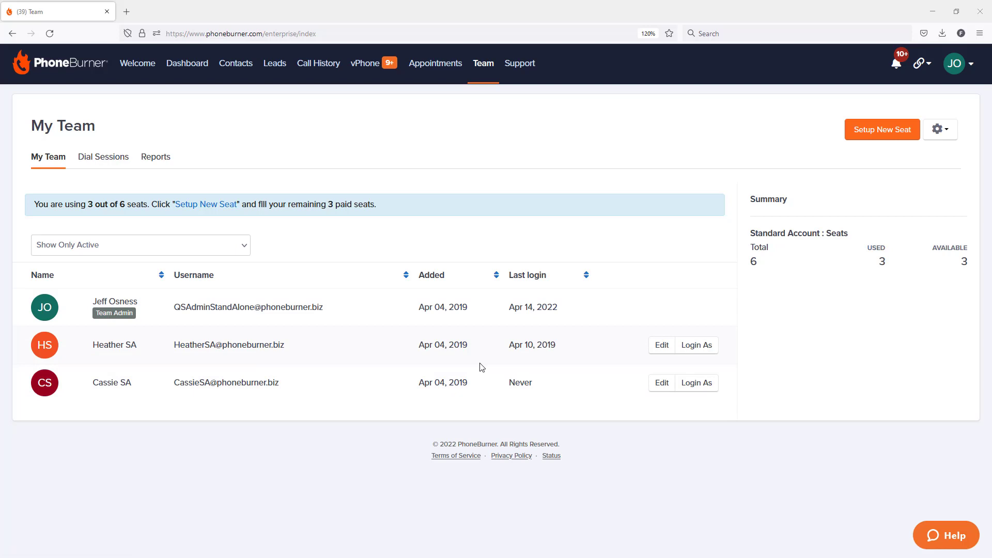
# - Open the Lead Source page of the contacts settings
pyautogui.click(954, 71)
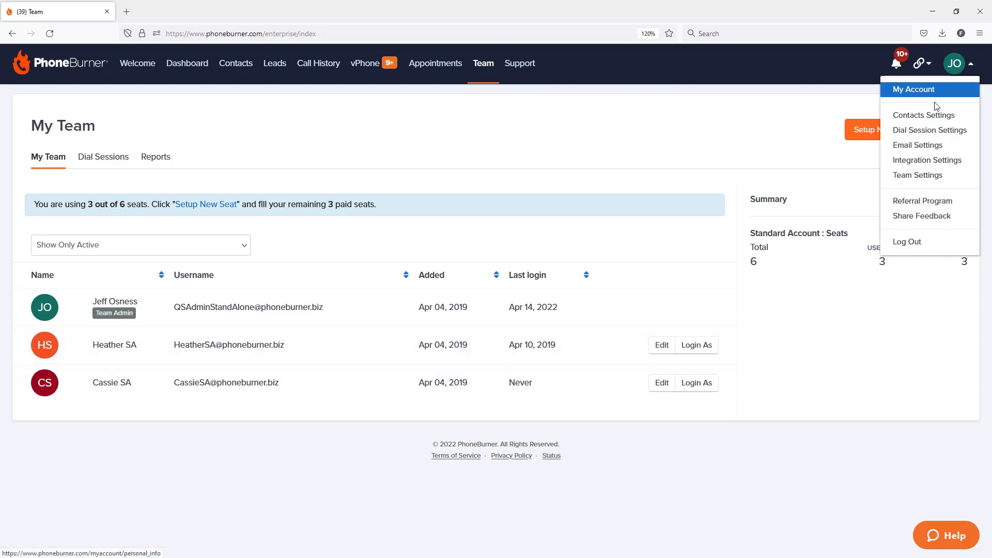
pyautogui.click(919, 116)
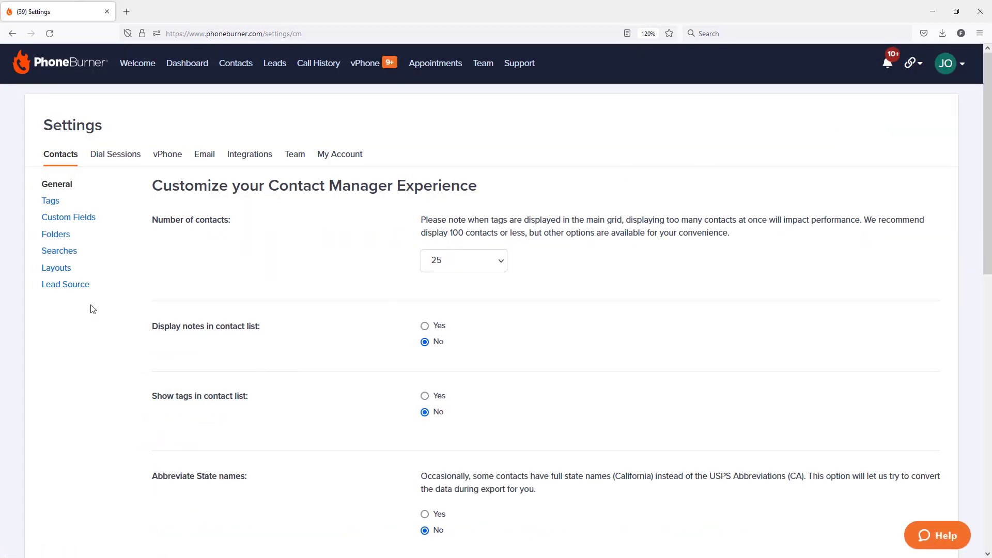
pyautogui.click(67, 290)
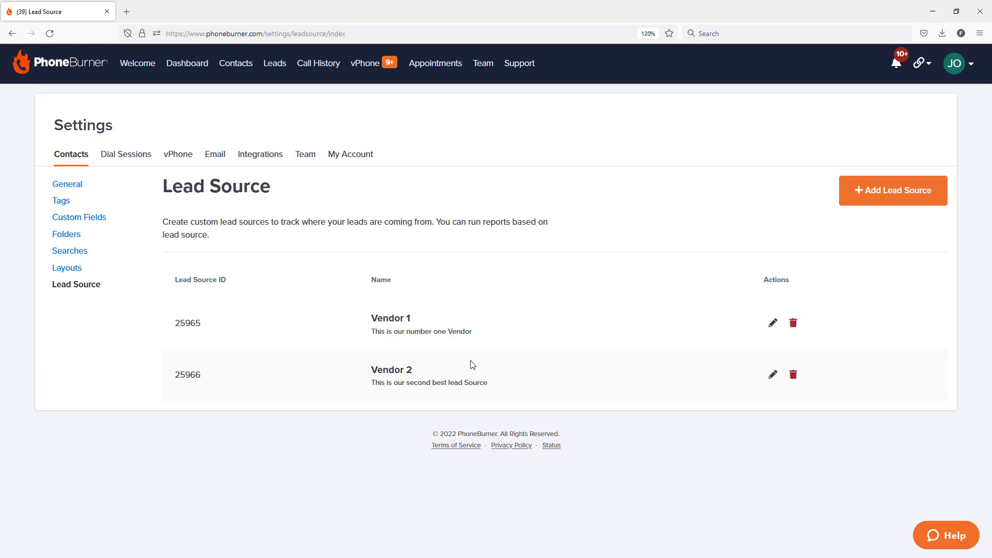
# - View the name and description fields of the new lead source form, closing it without creating a lead source
pyautogui.click(896, 198)
pyautogui.click(207, 249)
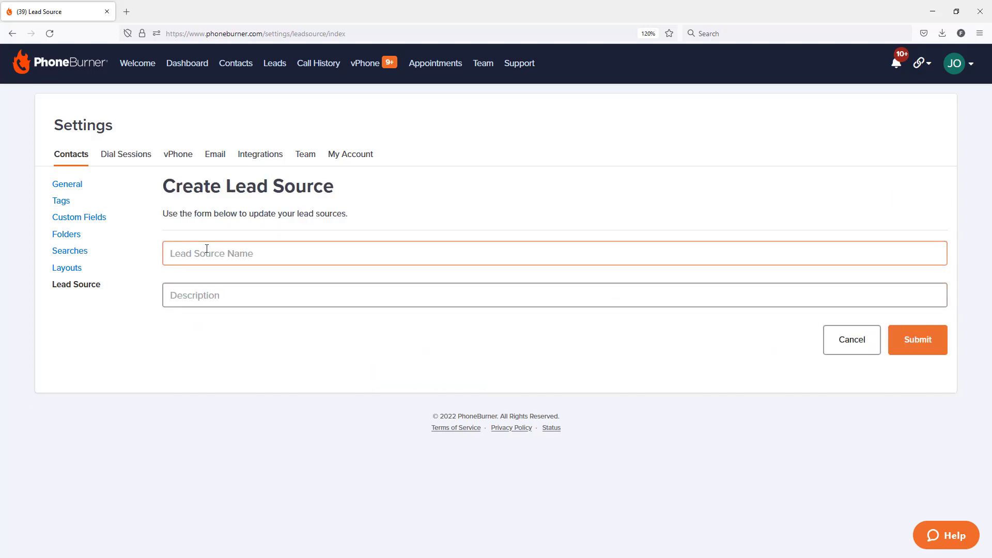
pyautogui.click(221, 296)
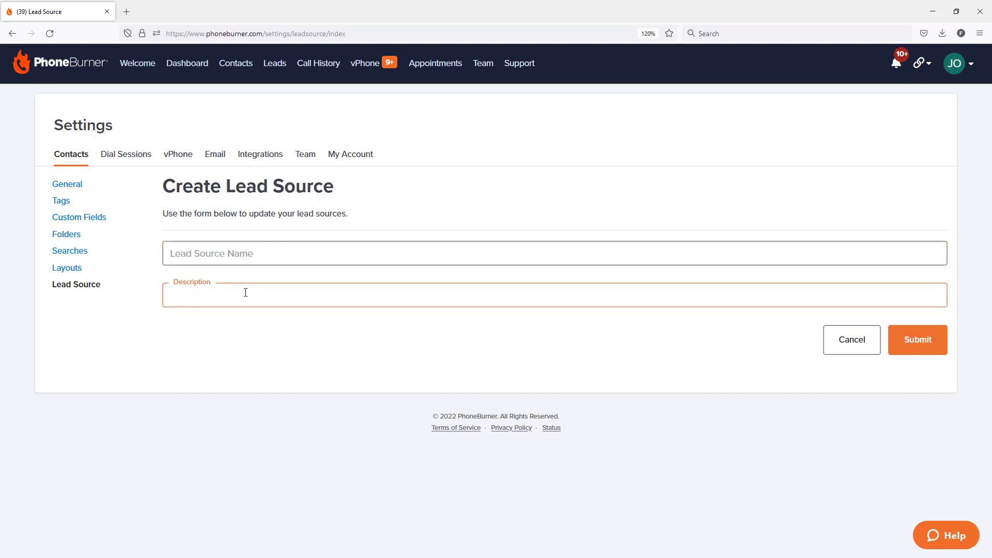
pyautogui.click(841, 347)
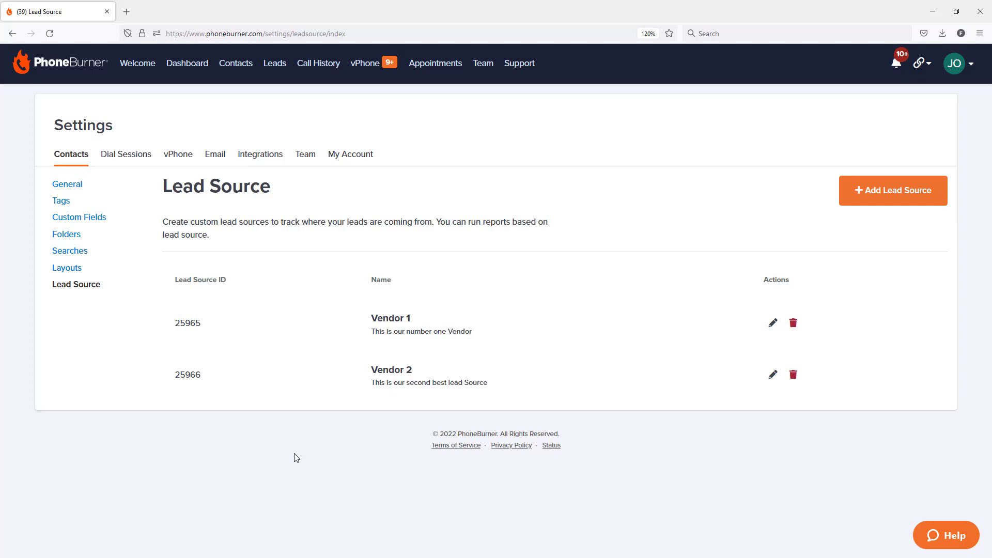
# - Start a contact import from the contact manager and upload the contact file
pyautogui.click(239, 74)
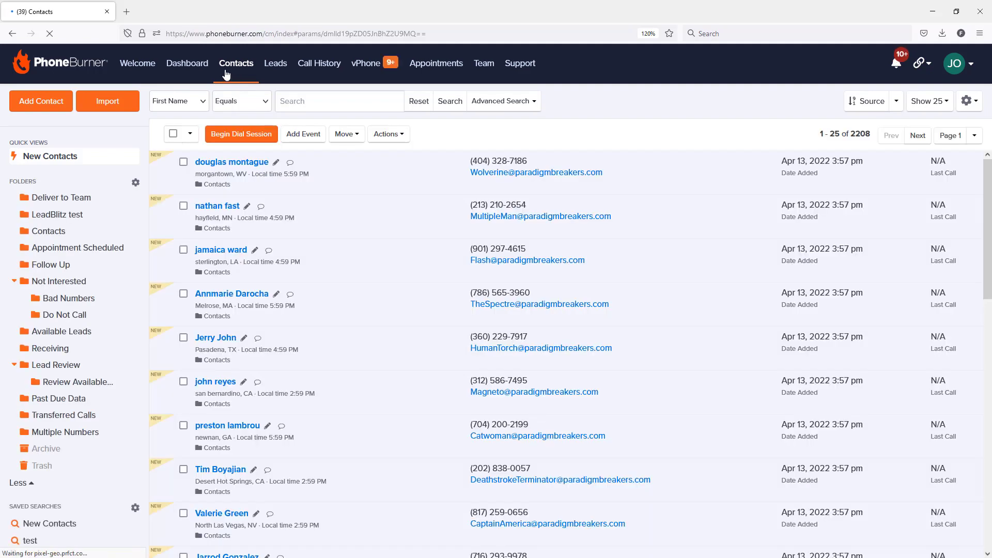
pyautogui.click(105, 102)
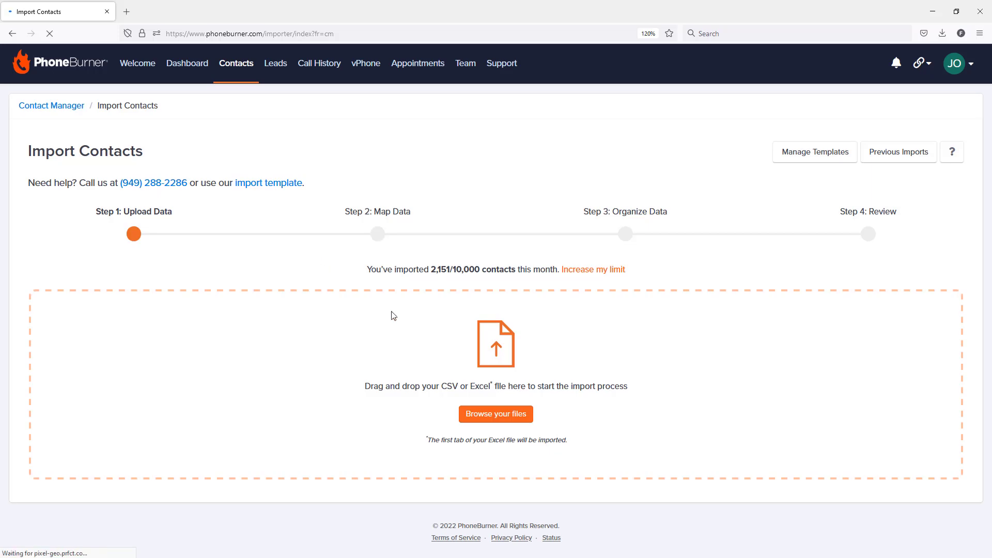
pyautogui.click(497, 413)
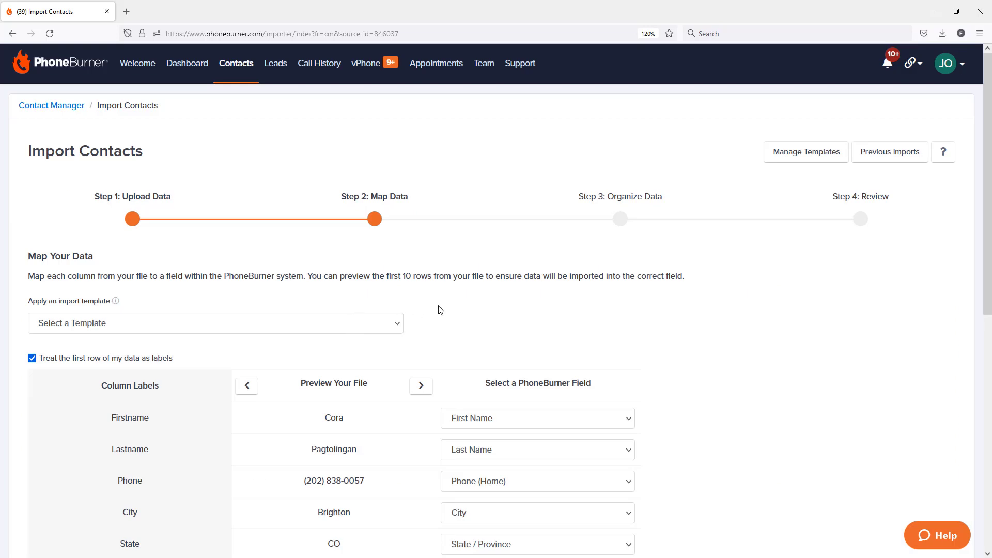
# - Accept the suggested column mappings for the uploaded file and set the import's destination folder to Contacts
pyautogui.scroll(-6, 440, 310)
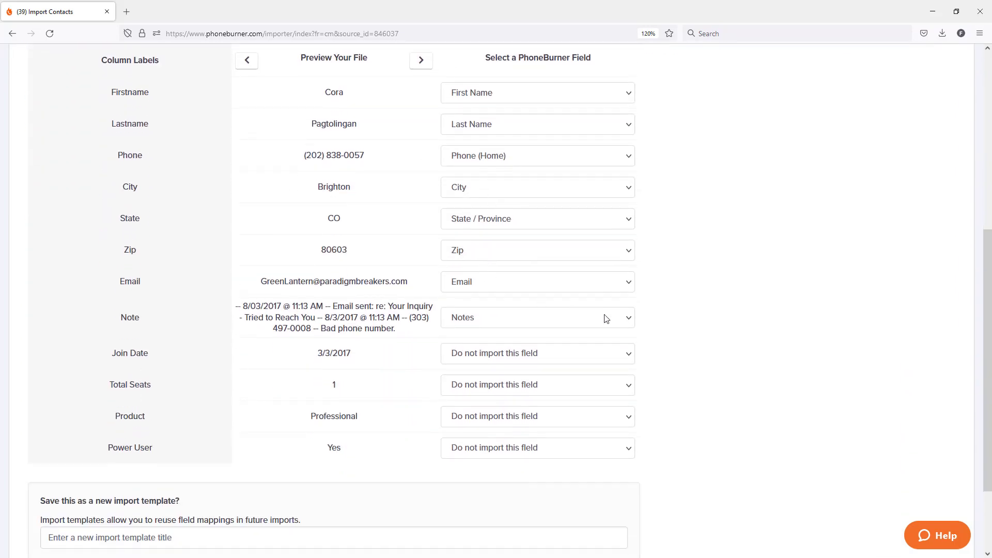
pyautogui.scroll(-2, 606, 318)
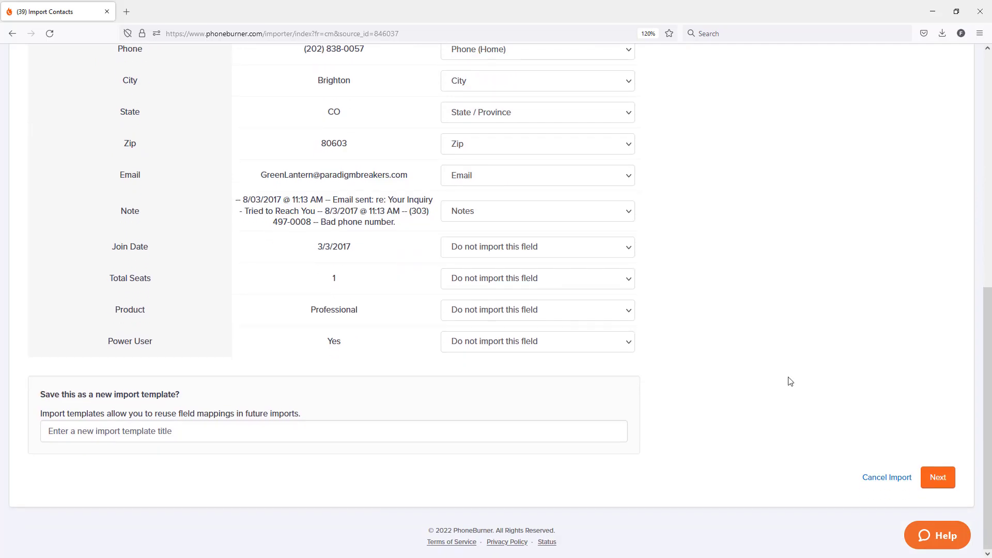
pyautogui.click(938, 478)
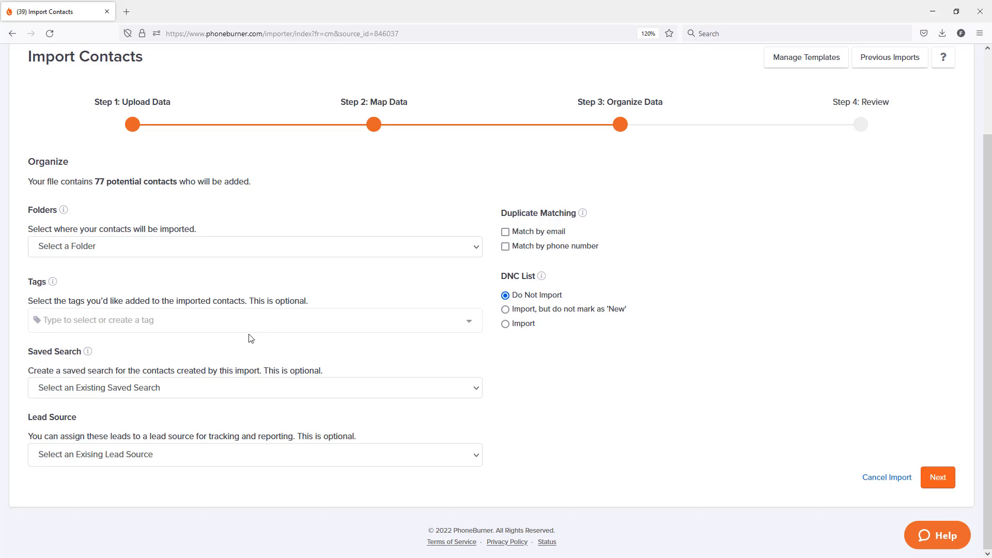
pyautogui.click(89, 251)
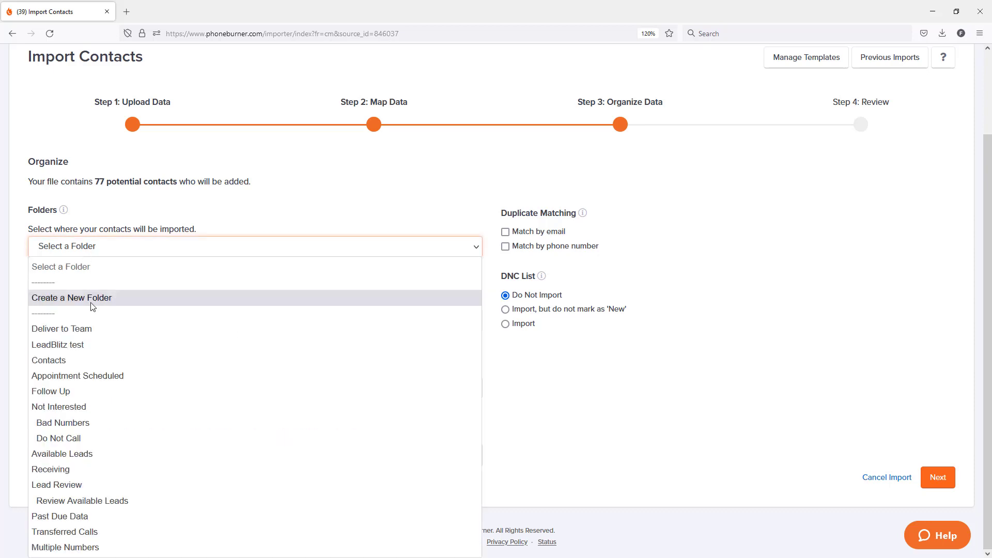
pyautogui.click(82, 361)
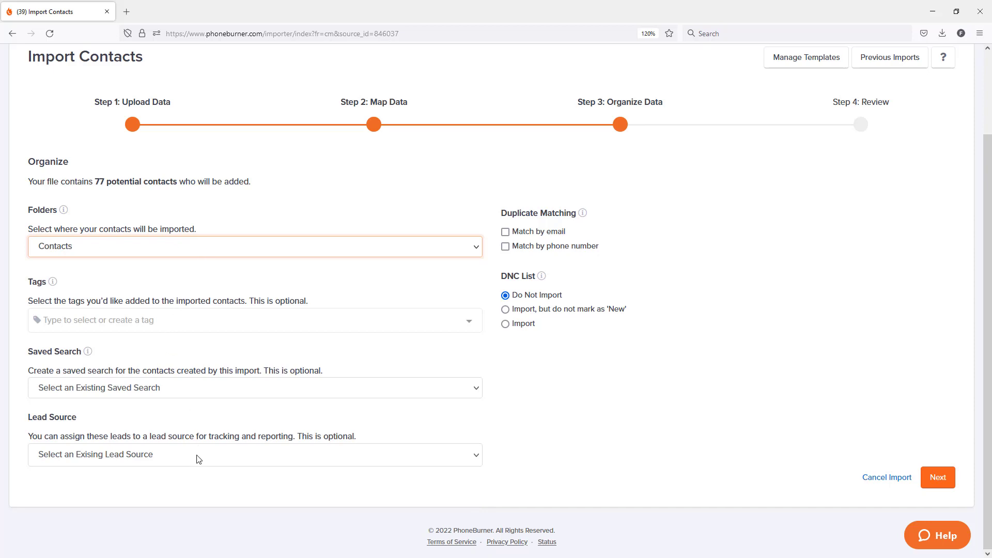
# - Assign the lead source Vendor 1 to the imported contacts and finalize the import
pyautogui.moveTo(78, 417); pyautogui.dragTo(37, 417)
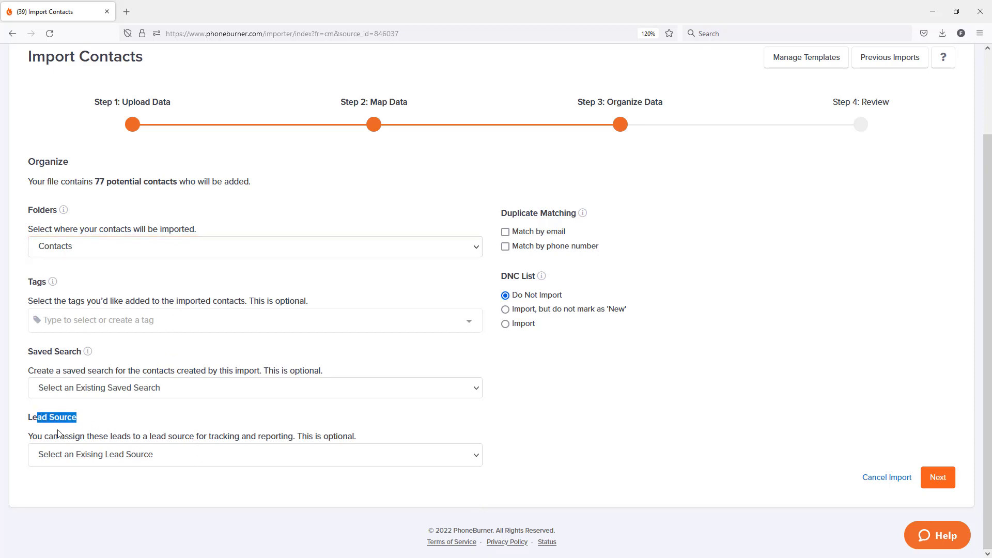
pyautogui.click(137, 457)
pyautogui.click(141, 420)
pyautogui.click(131, 455)
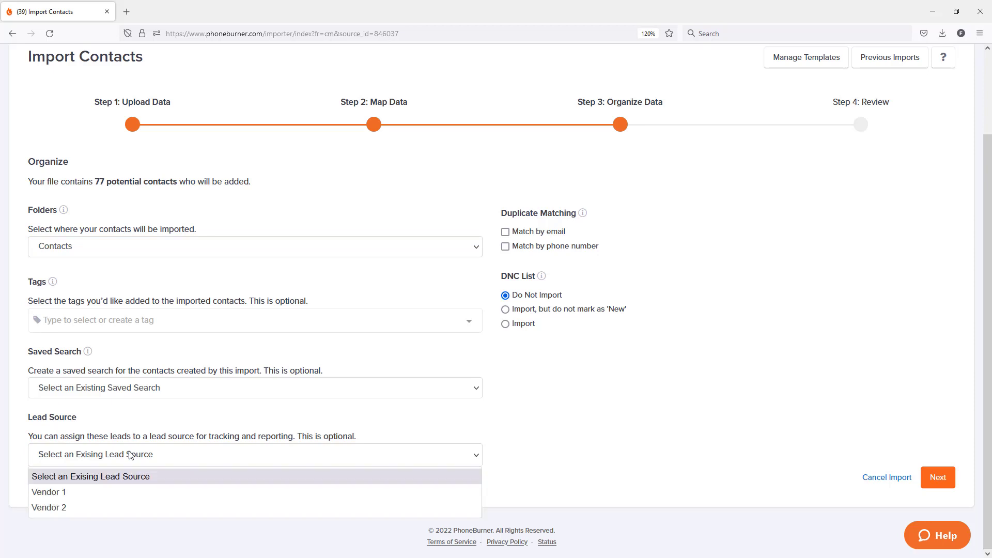
pyautogui.click(55, 494)
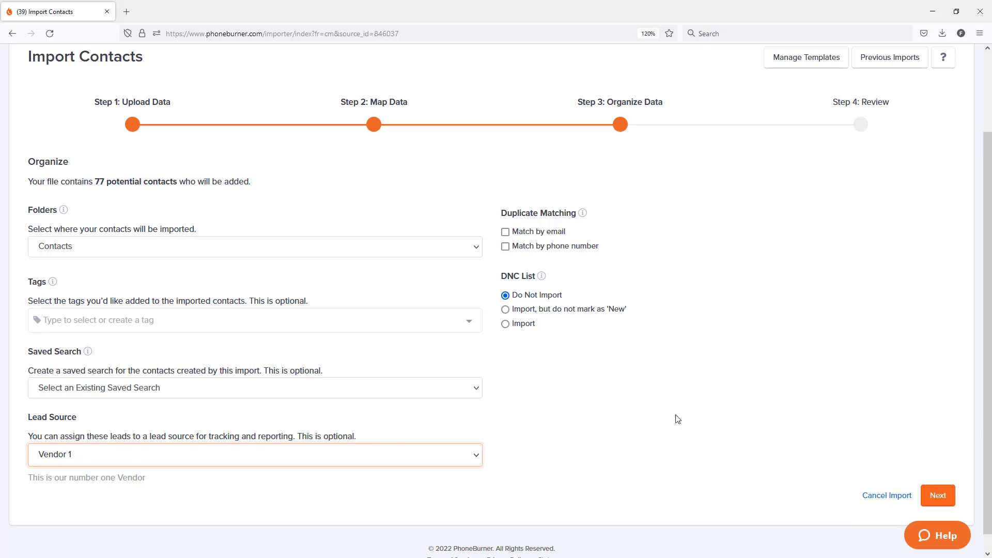
pyautogui.click(938, 495)
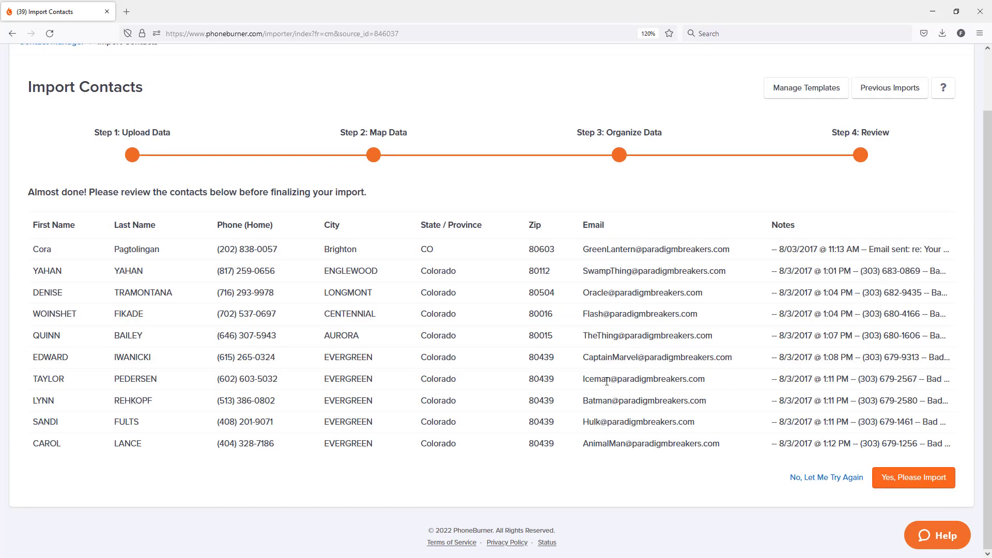
pyautogui.click(913, 478)
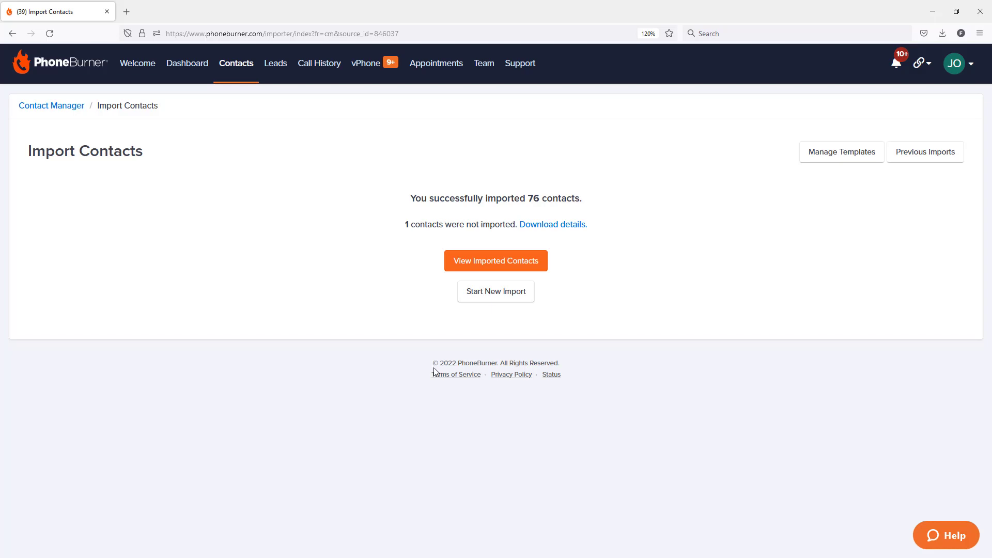
# - Open the Contacts folder in the contact manager, sort it by Date Added, and check the newest contacts' source
pyautogui.click(234, 64)
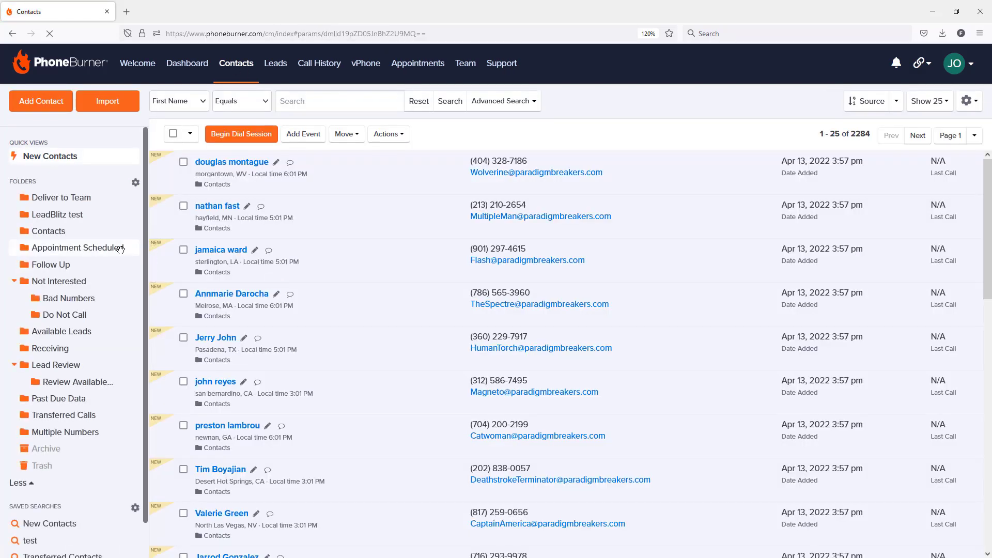
pyautogui.click(46, 234)
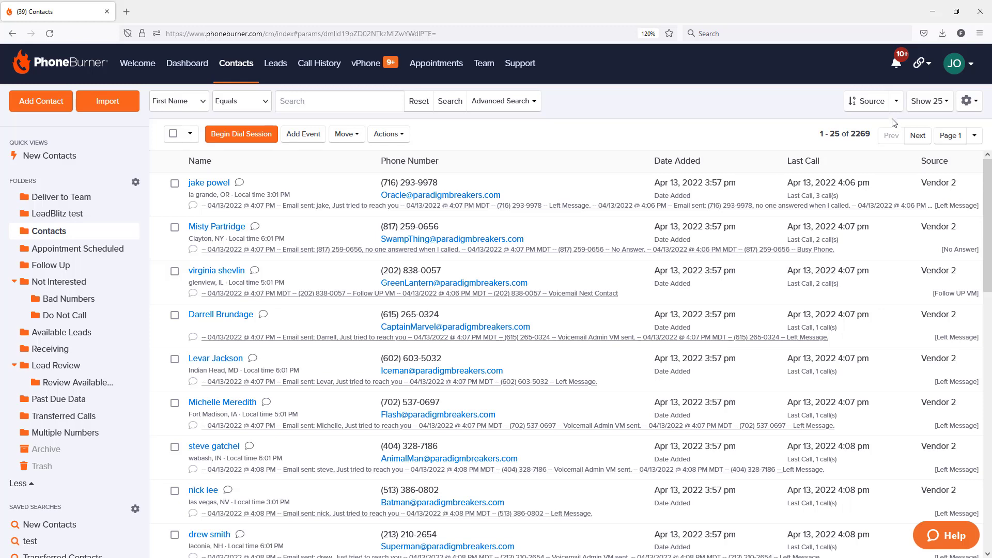
pyautogui.click(896, 106)
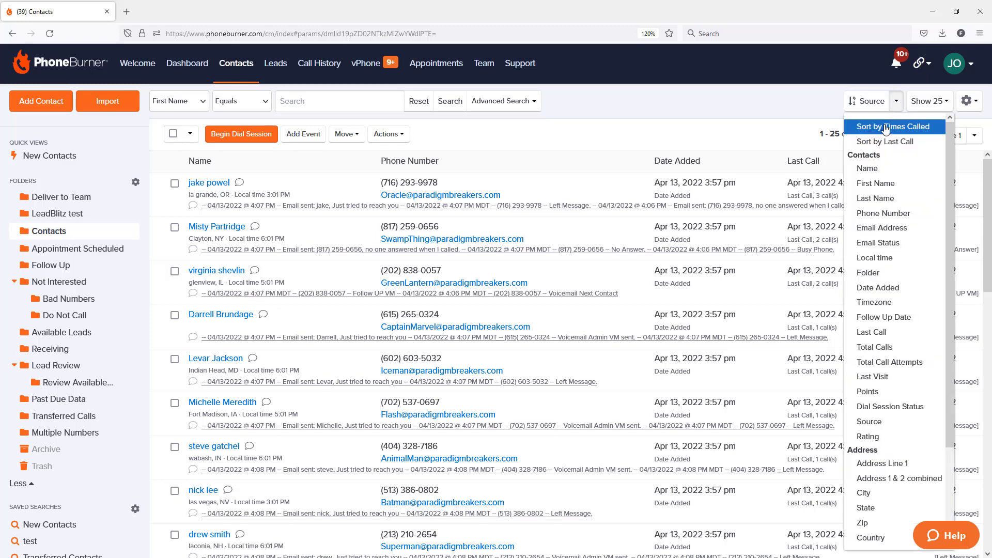
pyautogui.click(877, 287)
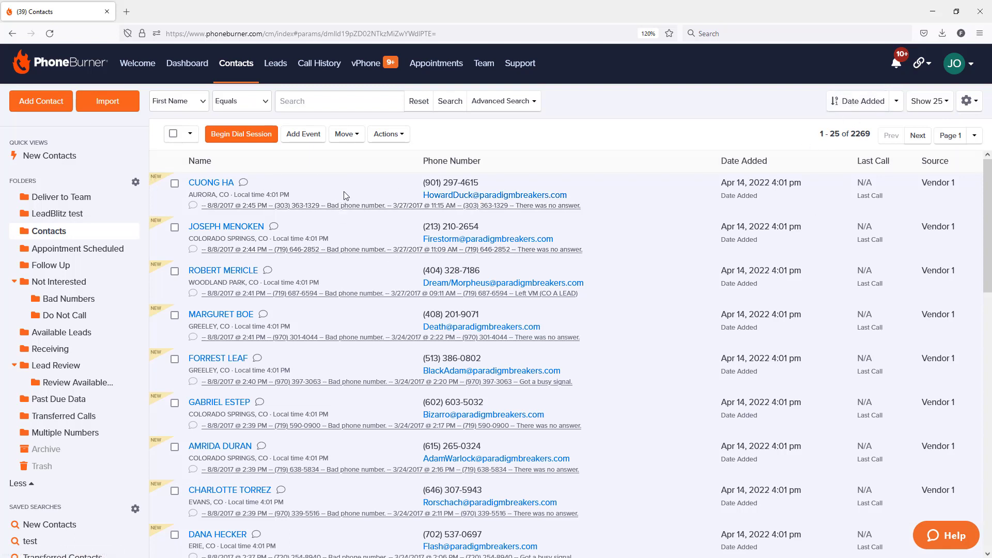
pyautogui.moveTo(963, 184); pyautogui.dragTo(922, 179)
# - Open the contact layout Lead Source Demo for editing from the contact manager's layout settings
pyautogui.click(964, 104)
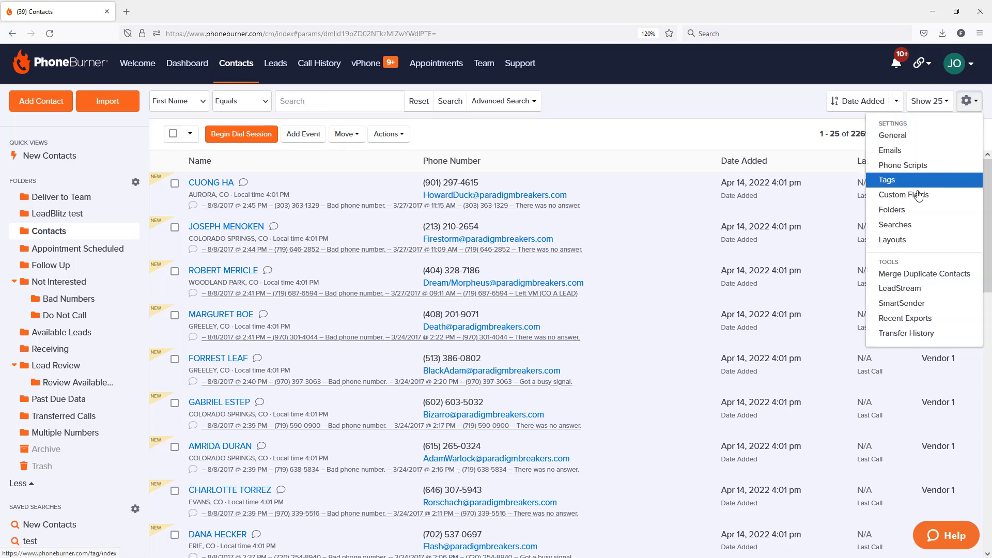
pyautogui.click(907, 241)
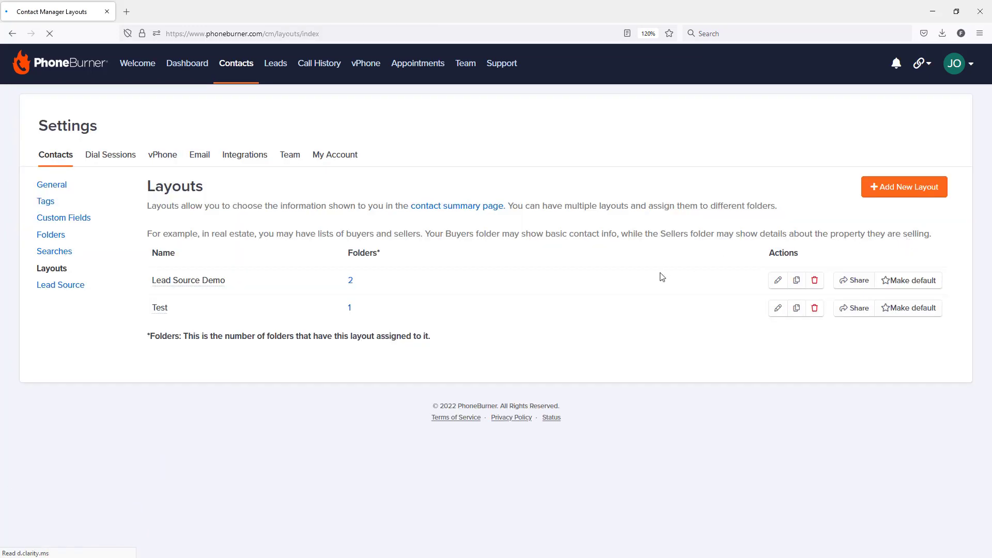
pyautogui.click(777, 280)
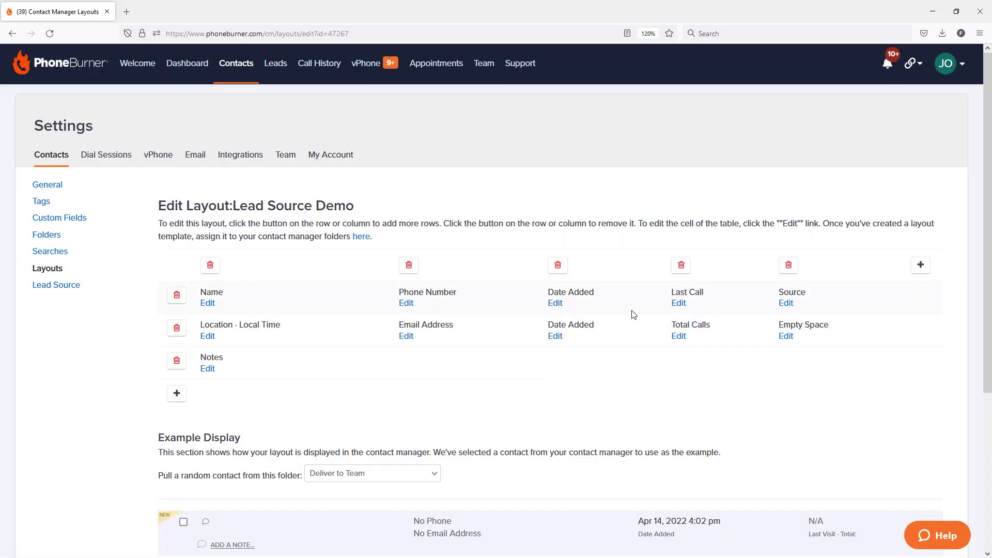
# - Examine the data point options of the layout's Source cell, keep Source selected, and cancel the cell edit
pyautogui.click(785, 304)
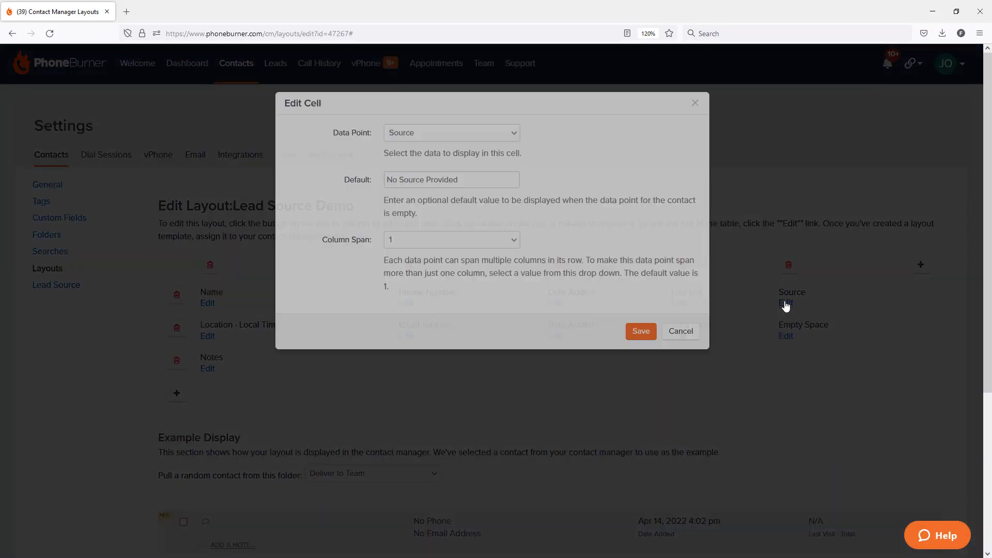
pyautogui.click(411, 189)
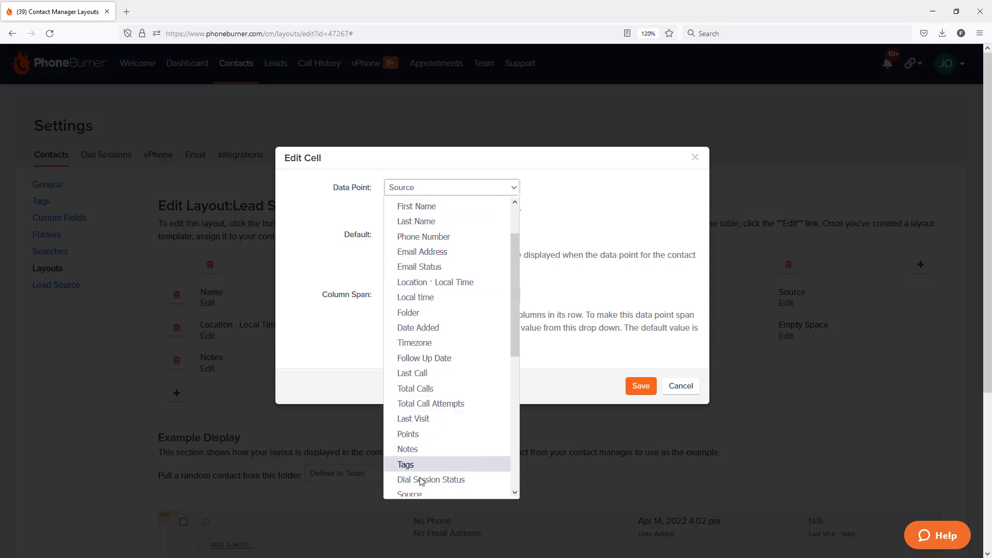
pyautogui.scroll(-2, 417, 480)
pyautogui.click(422, 409)
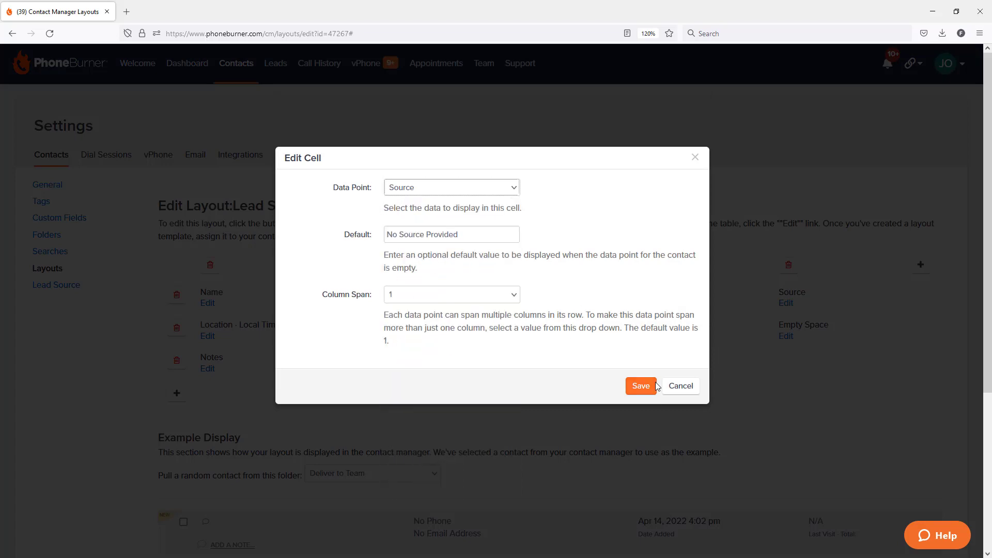
pyautogui.click(685, 388)
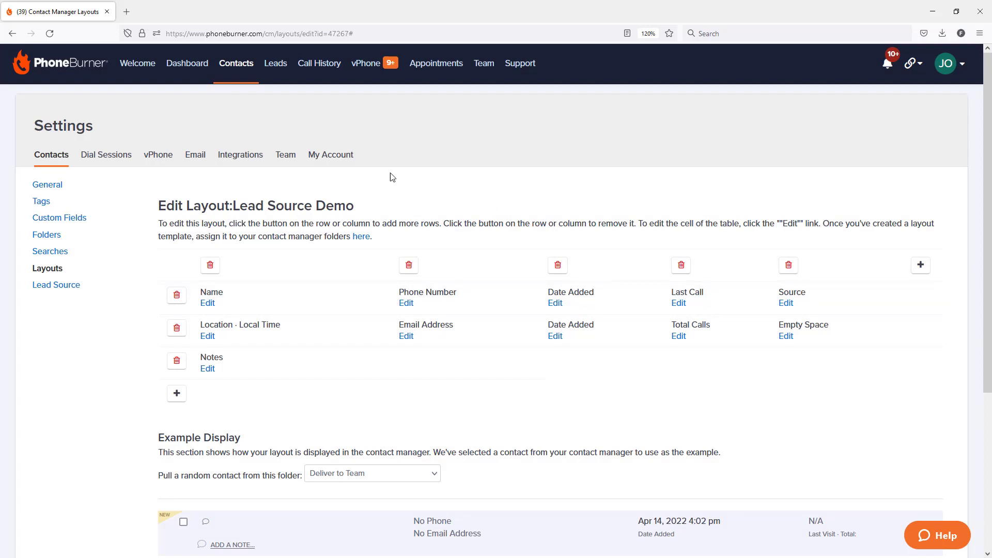
# - Open the Appointment Scheduled folder in the contact manager and review the source of each listed contact
pyautogui.click(241, 70)
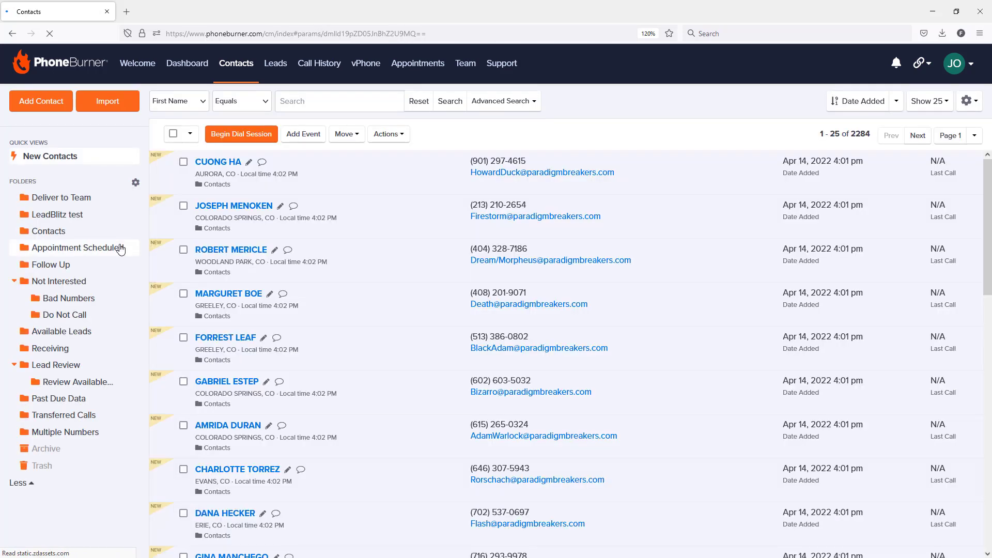
pyautogui.click(94, 254)
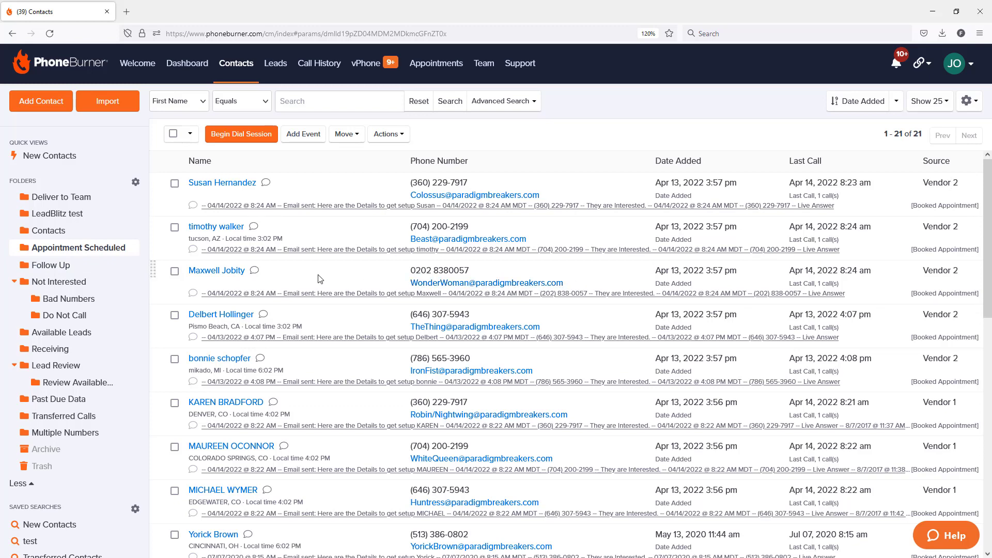
pyautogui.scroll(-10, 908, 221)
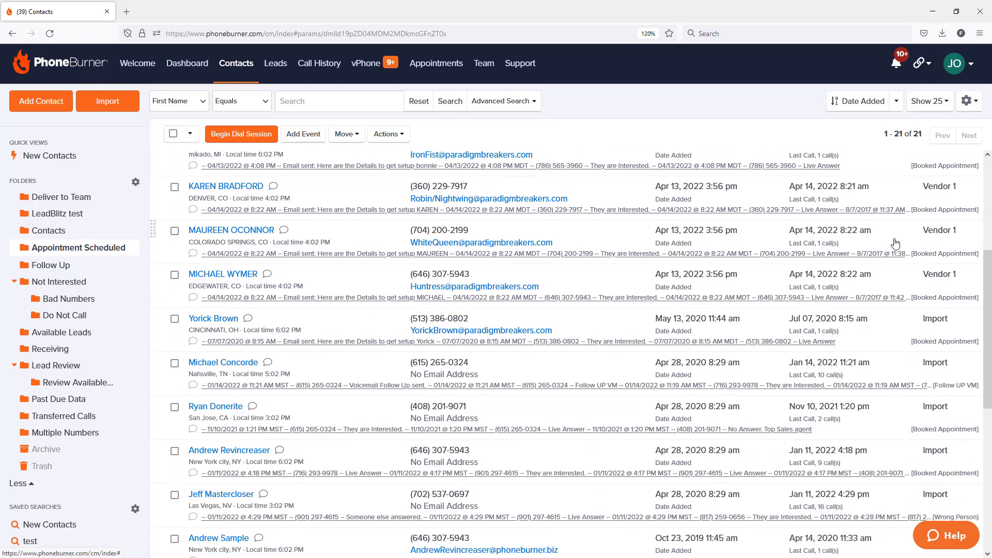
pyautogui.scroll(3, 911, 362)
pyautogui.scroll(-3, 909, 336)
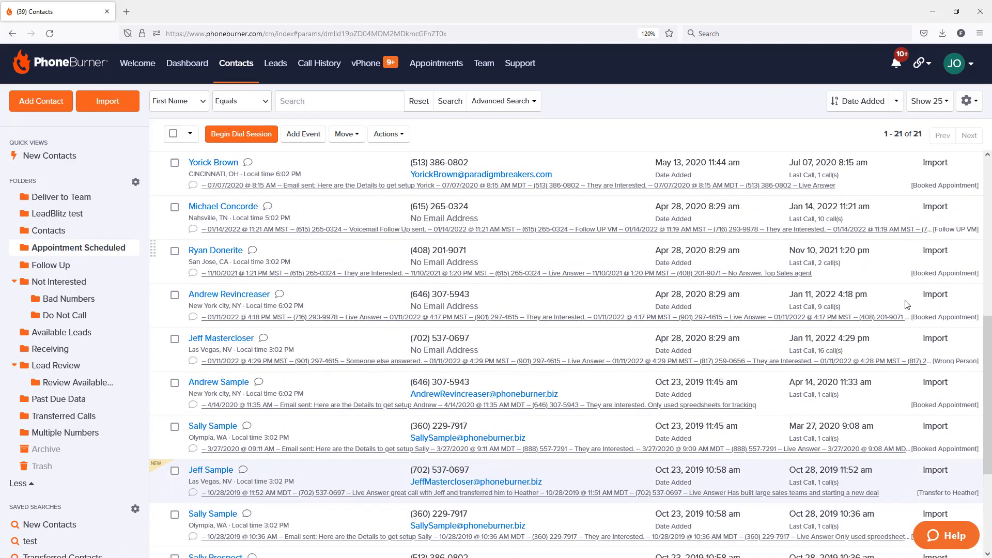
pyautogui.scroll(2, 906, 305)
pyautogui.scroll(8, 905, 305)
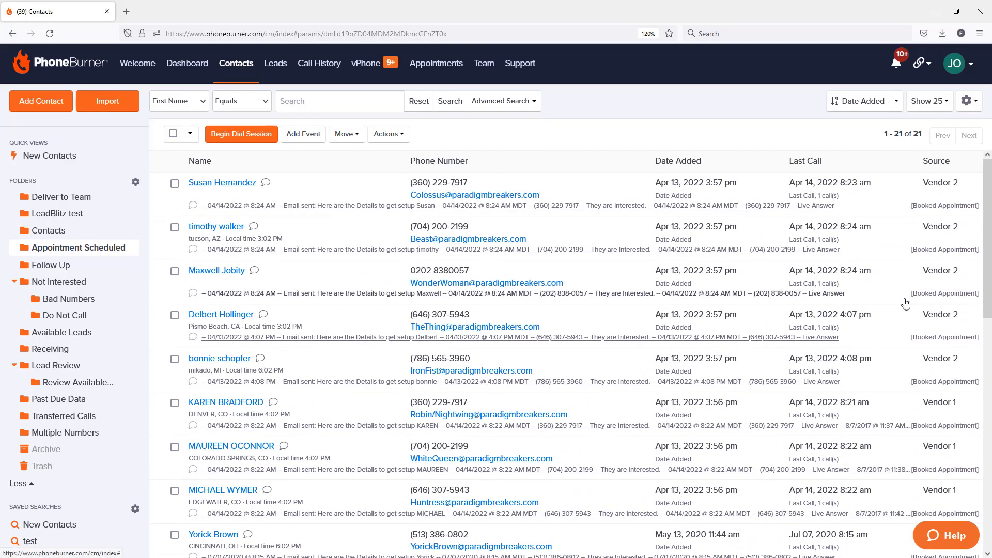
# - Check the source of the older contacts farther down the Appointment Scheduled folder's list
pyautogui.scroll(-14, 905, 303)
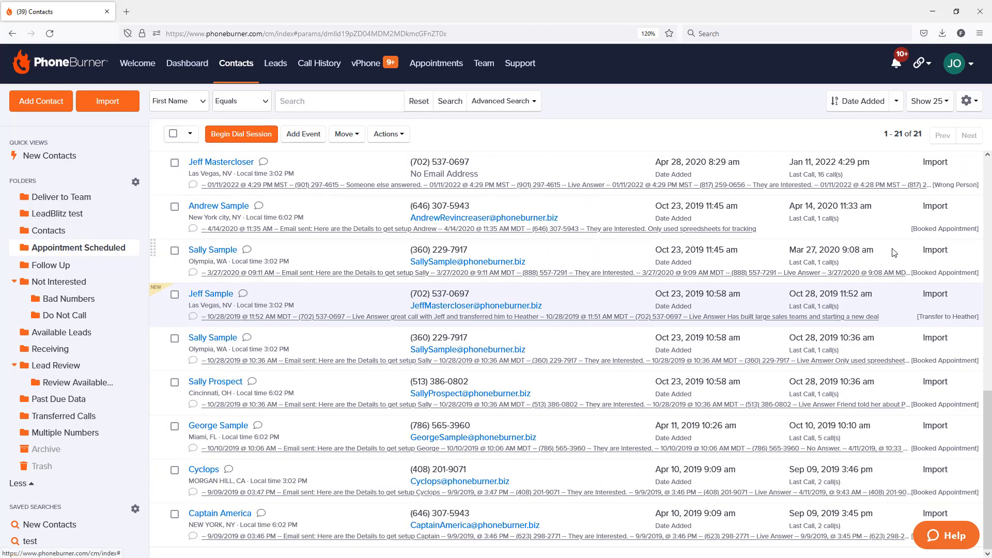
pyautogui.doubleClick(925, 250)
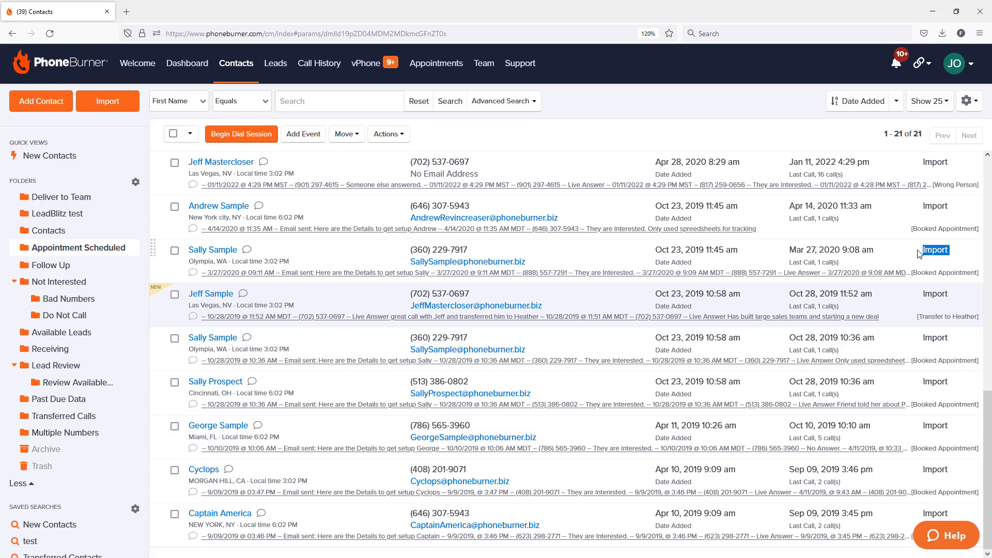
# - Start an advanced contact search and set its Source criterion to Vendor 1 in the management information
pyautogui.click(515, 103)
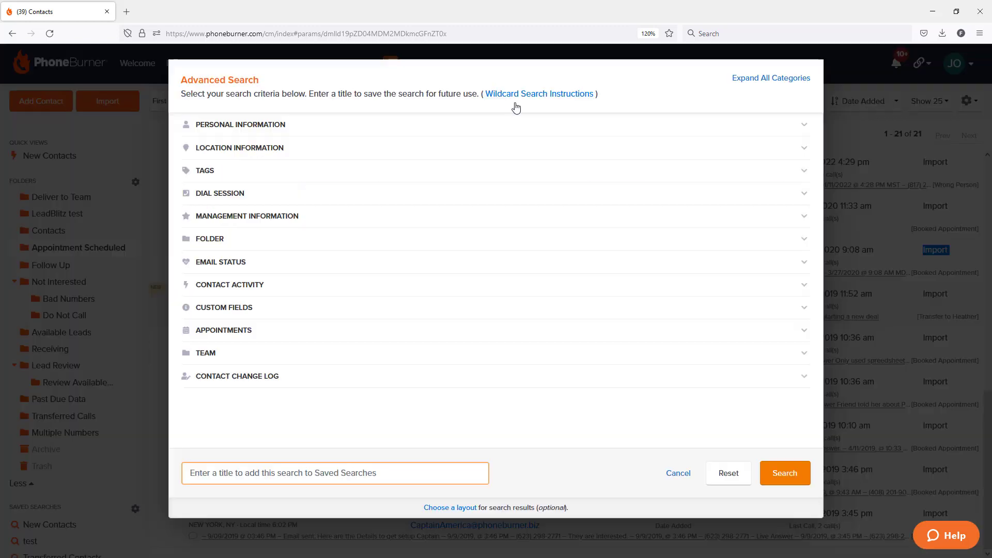
pyautogui.click(272, 124)
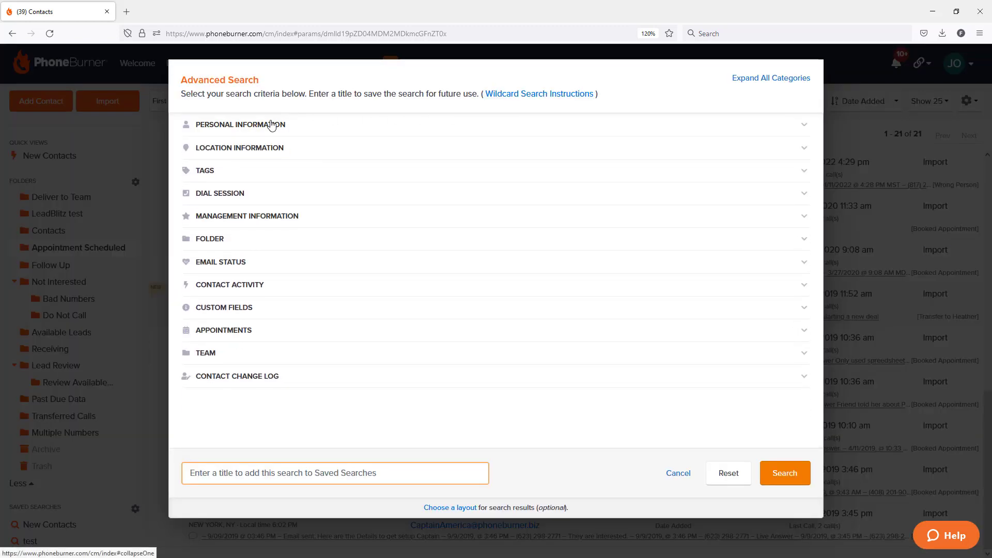
pyautogui.click(245, 217)
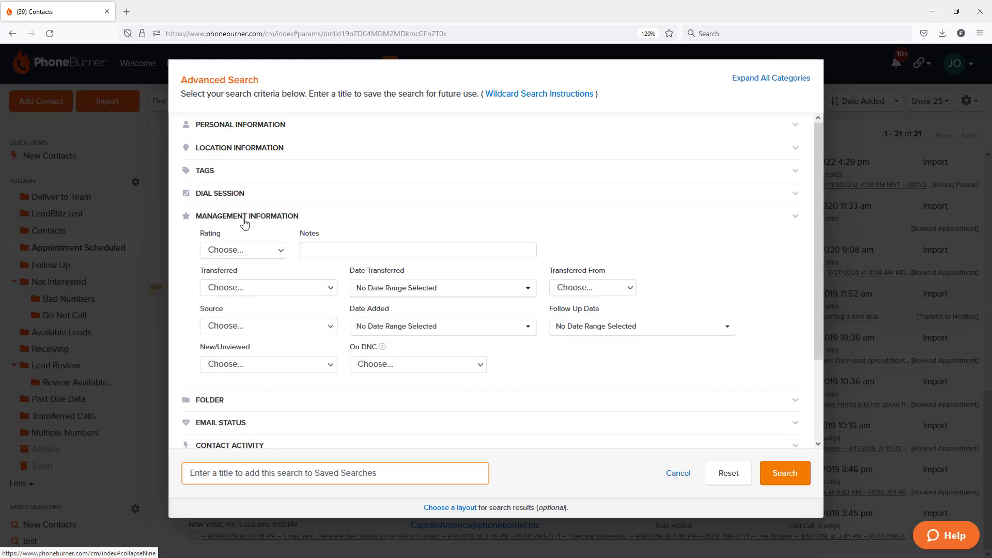
pyautogui.click(254, 326)
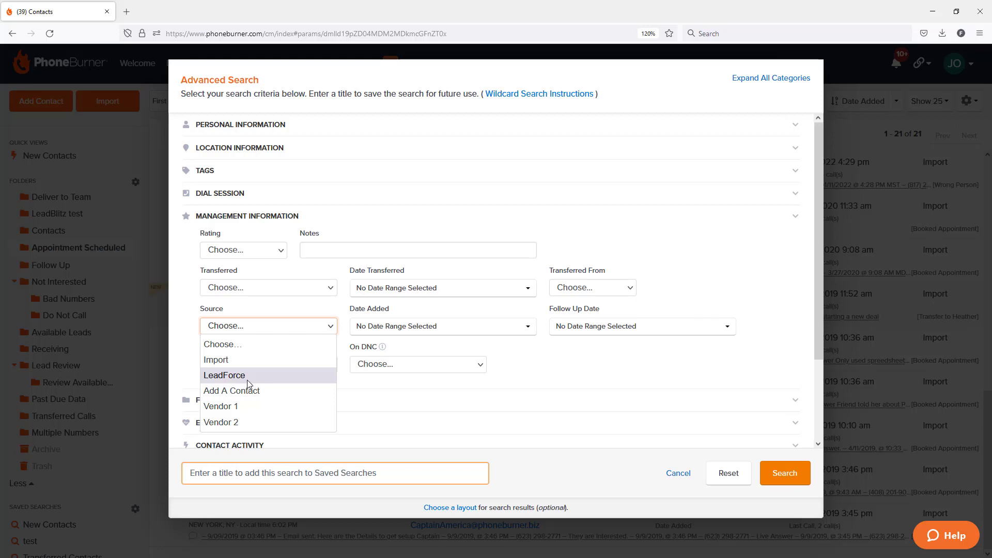
pyautogui.click(230, 407)
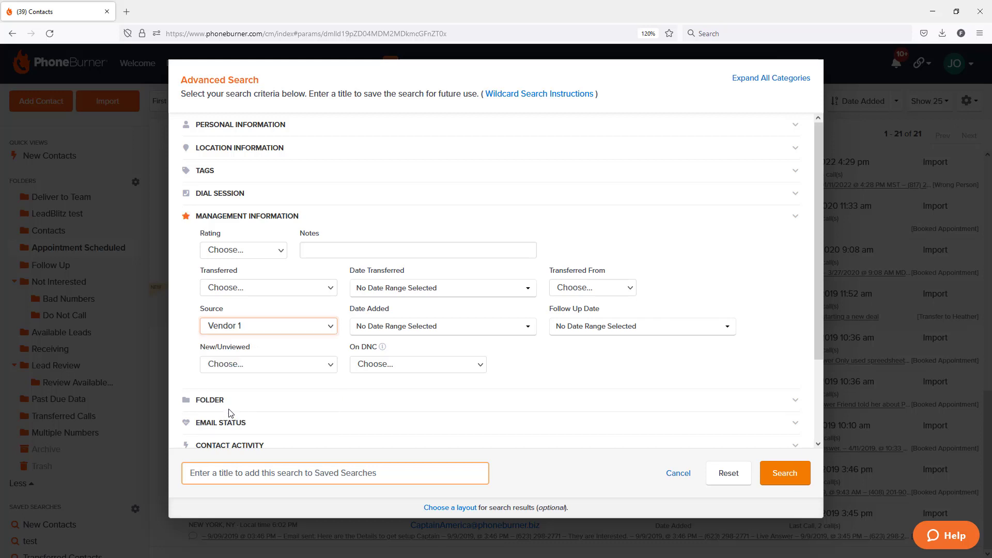
# - Limit the search's Last Called date in the dial session criteria to between 04/11/22 and 04/15/22
pyautogui.click(220, 202)
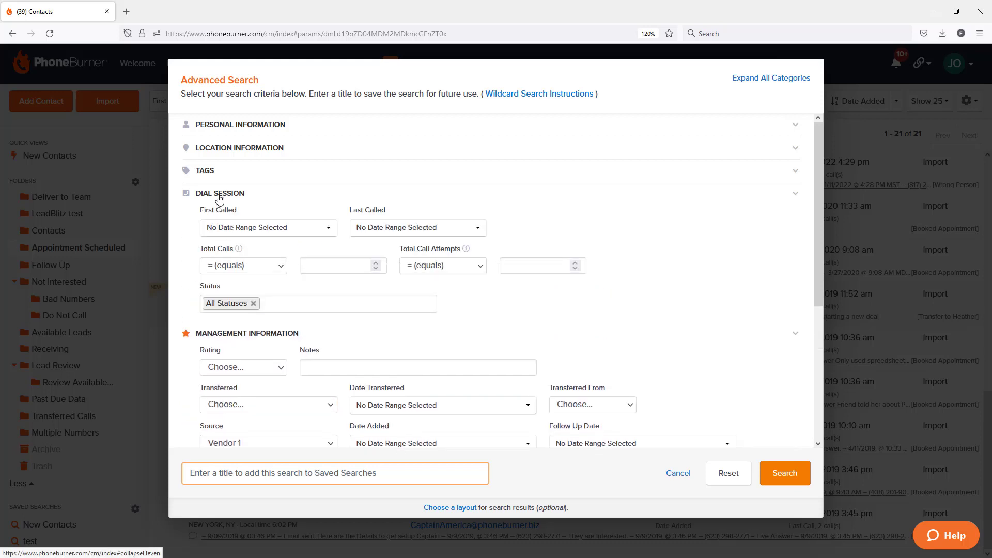
pyautogui.click(388, 232)
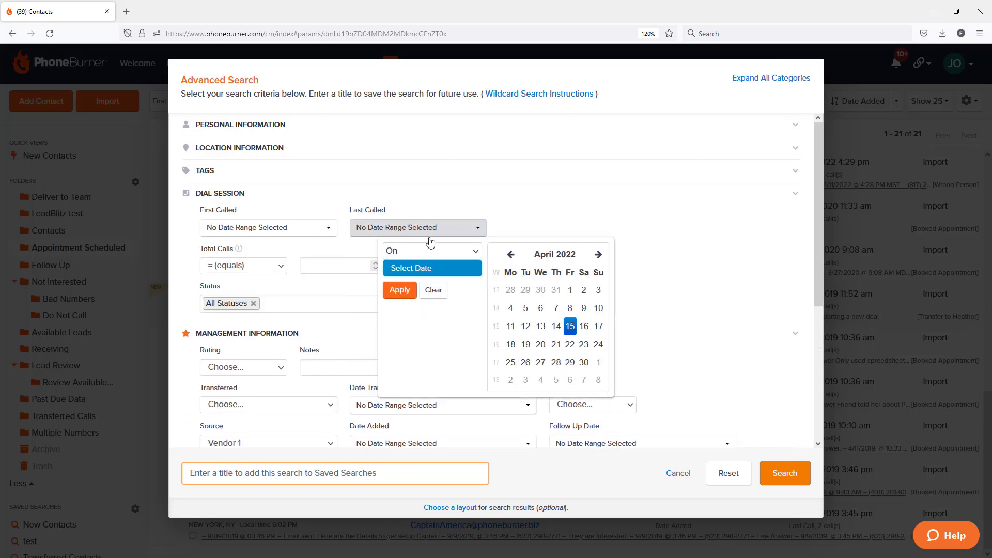
pyautogui.click(435, 250)
pyautogui.click(432, 396)
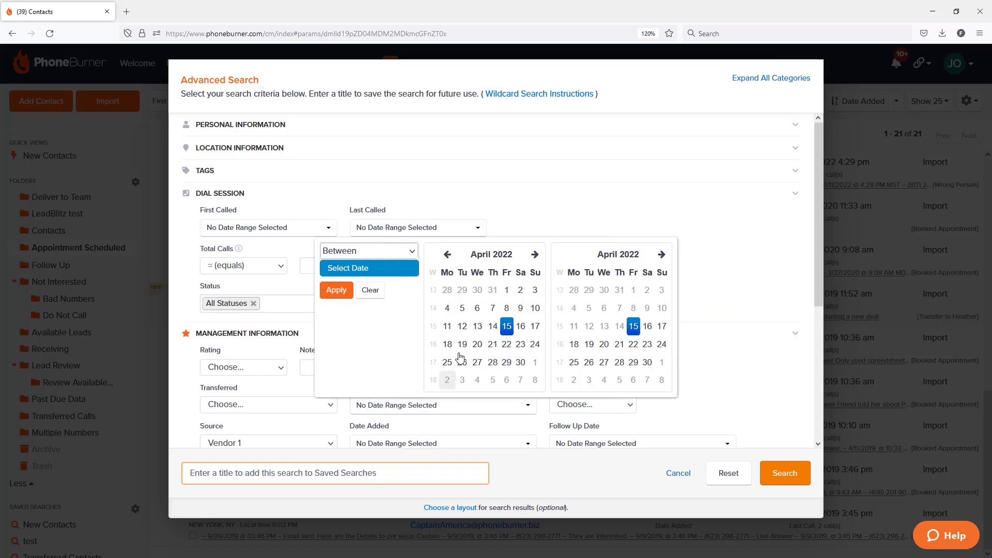
pyautogui.click(447, 327)
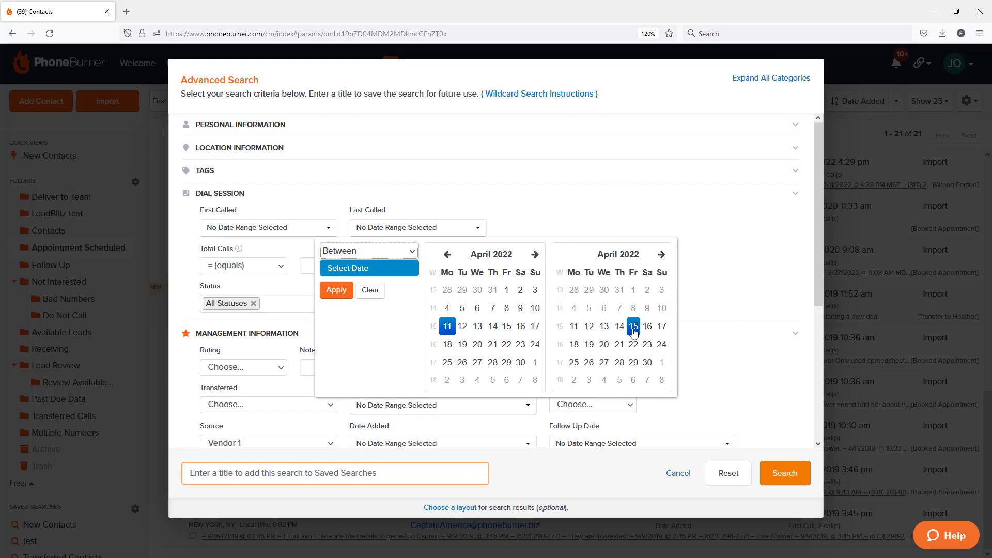
pyautogui.click(337, 291)
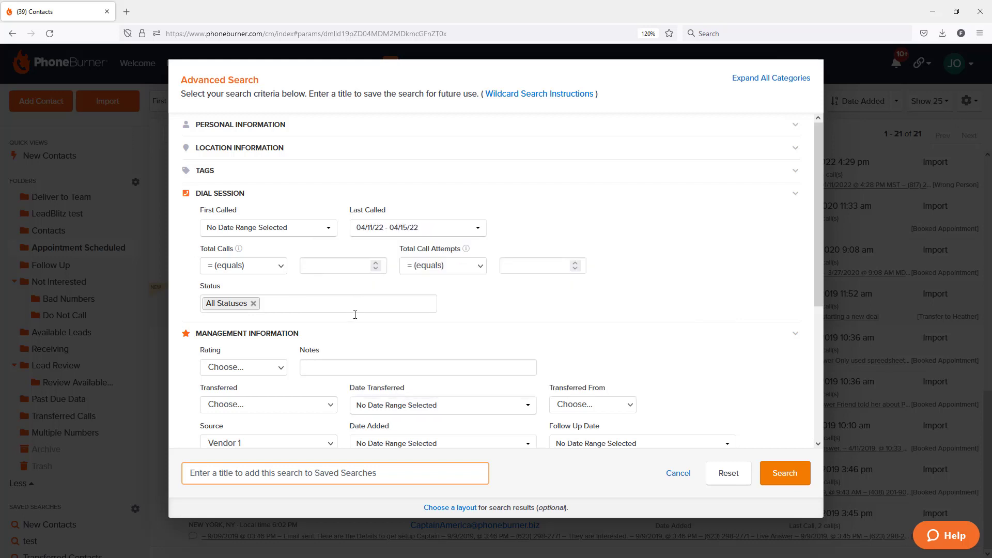
# - Set the search's call status criterion to Booked Appointment and run the search
pyautogui.click(300, 308)
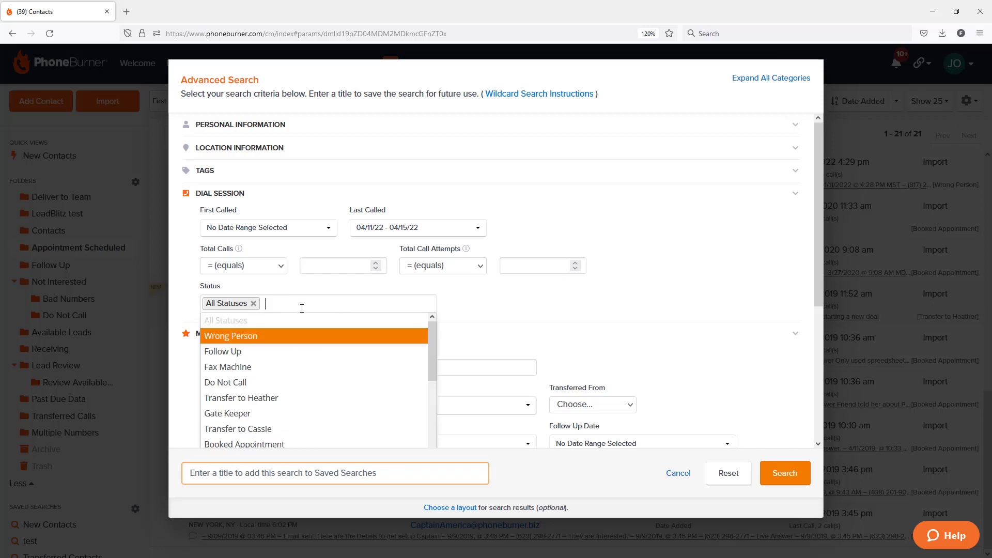
pyautogui.scroll(-2, 304, 377)
pyautogui.scroll(-2, 303, 379)
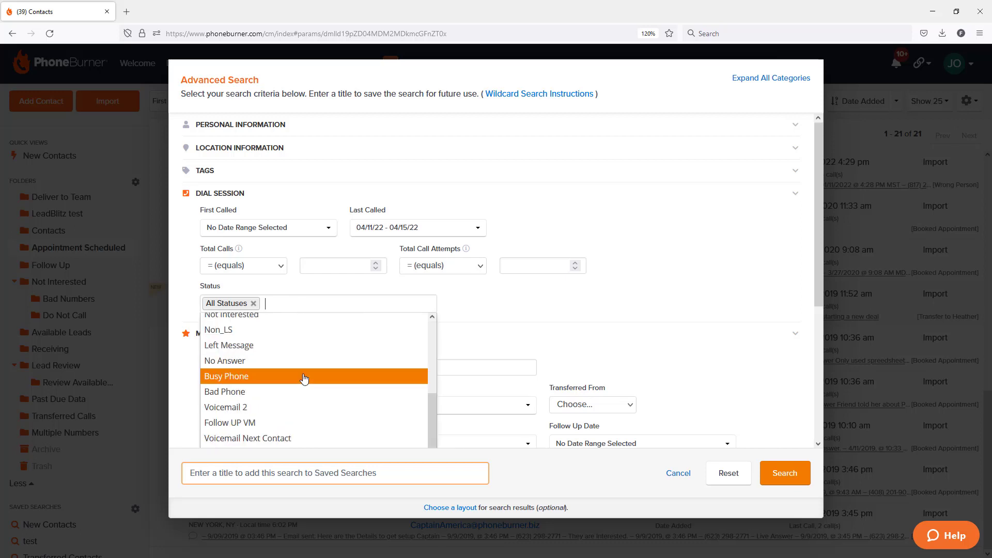
pyautogui.scroll(2, 301, 379)
pyautogui.click(292, 379)
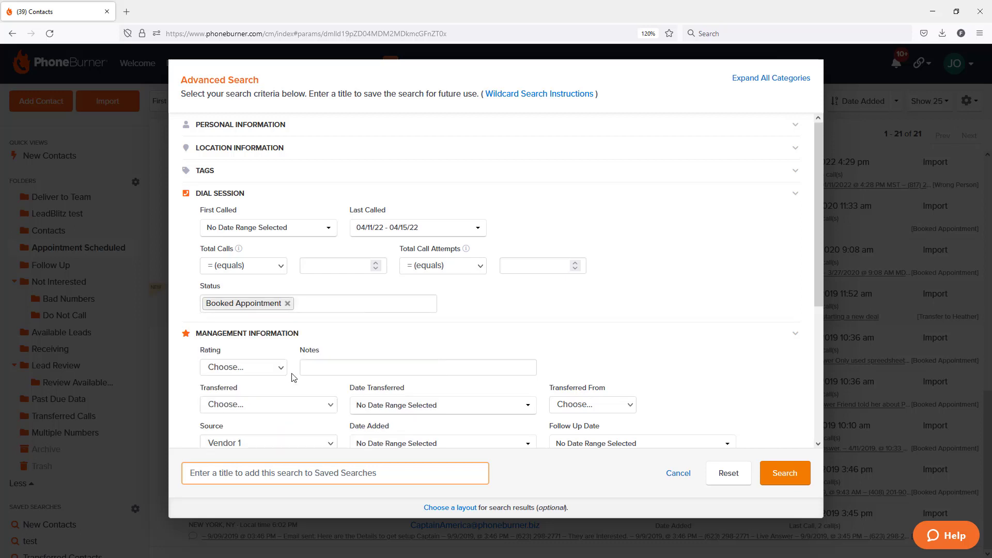
pyautogui.click(785, 473)
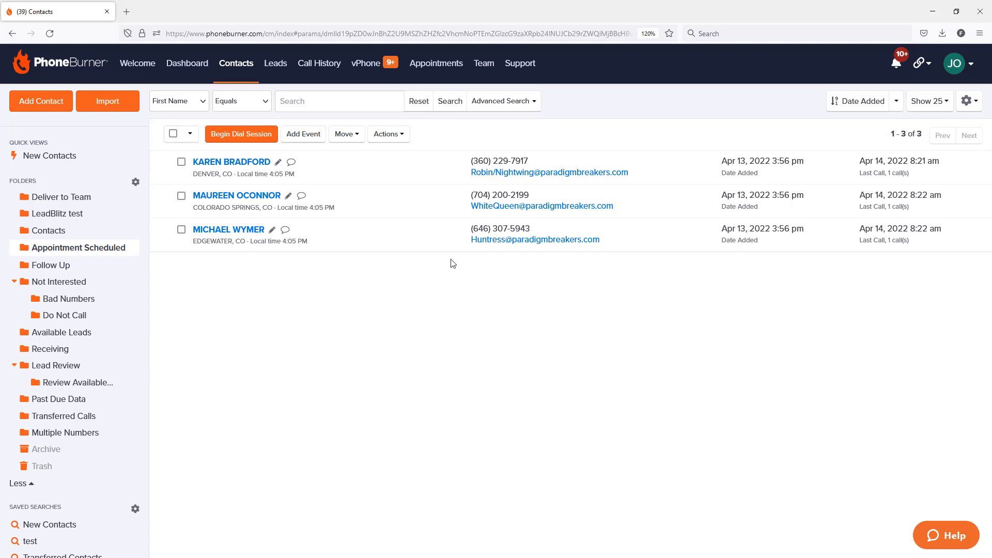
# - Reopen the advanced search, change its Source criterion to Vendor 2, and run it again
pyautogui.click(515, 99)
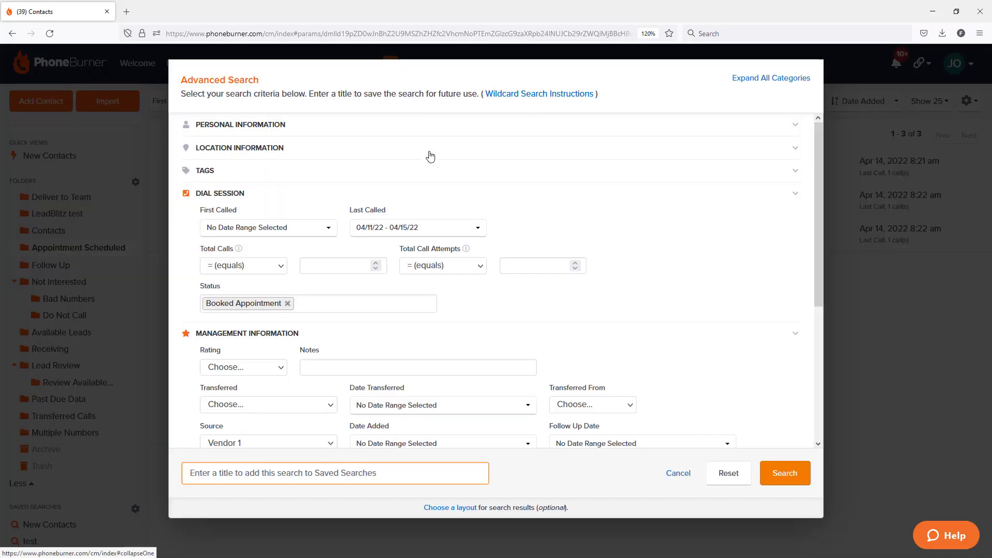
pyautogui.scroll(-5, 403, 347)
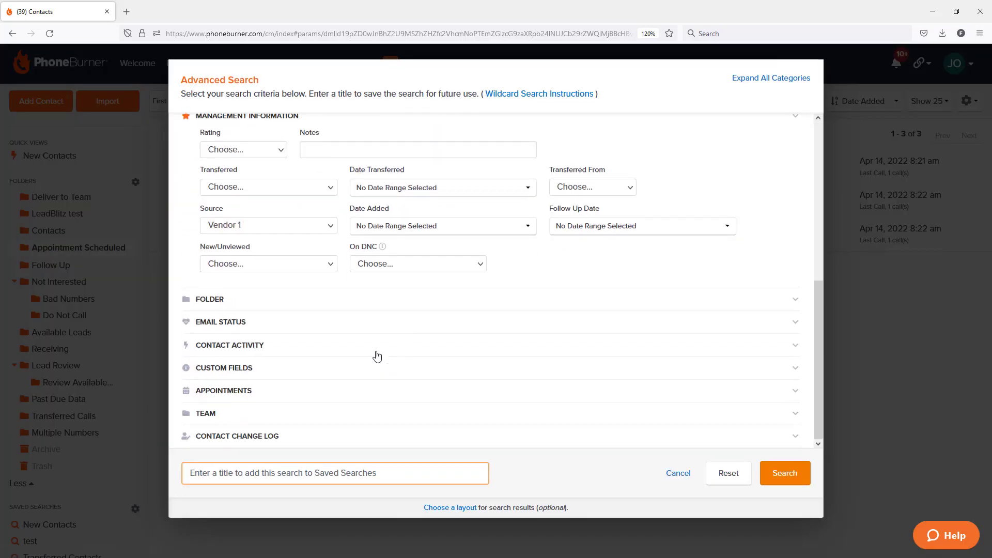
pyautogui.click(303, 225)
pyautogui.click(273, 317)
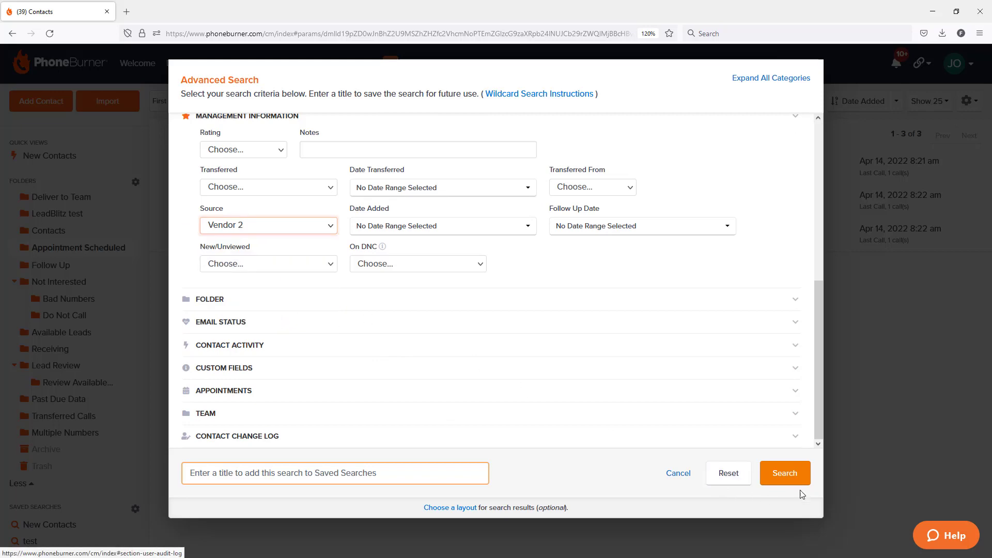
pyautogui.click(785, 473)
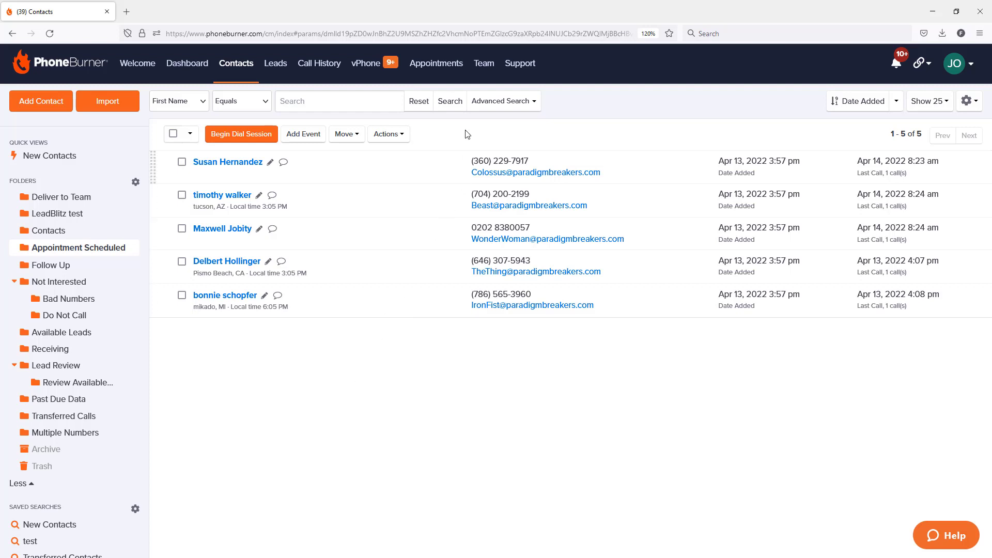
# - Open the team's reports and view the standard Leads by Source report
pyautogui.click(492, 72)
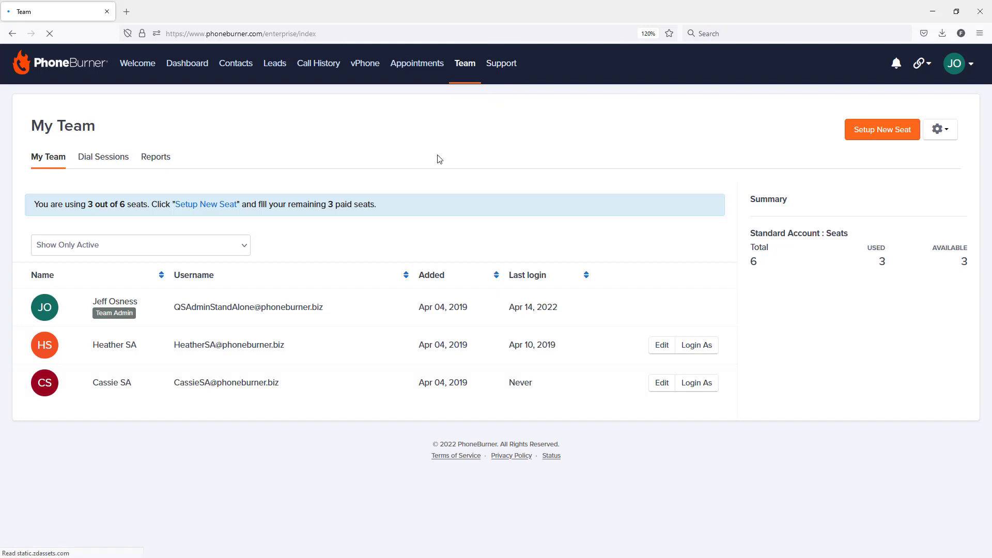
pyautogui.click(157, 166)
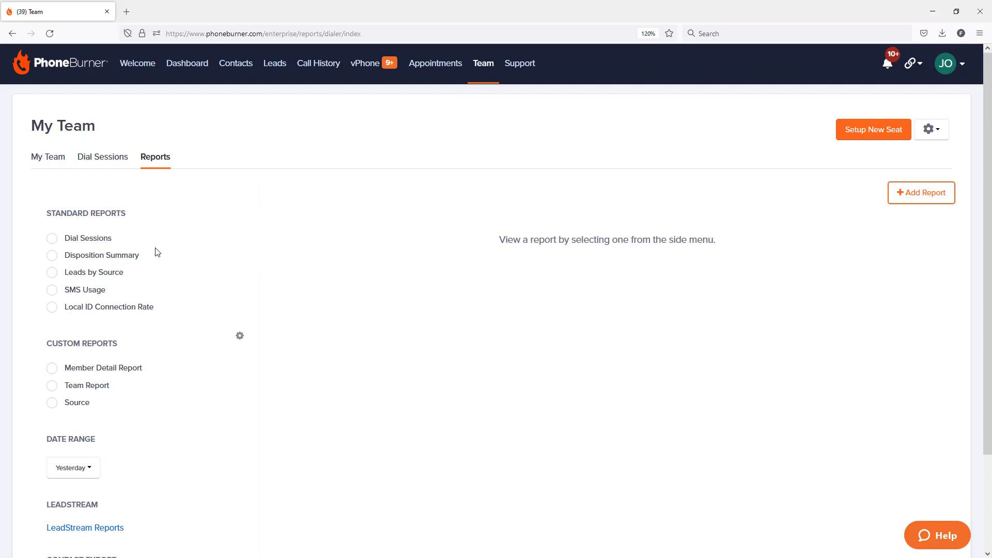
pyautogui.click(101, 280)
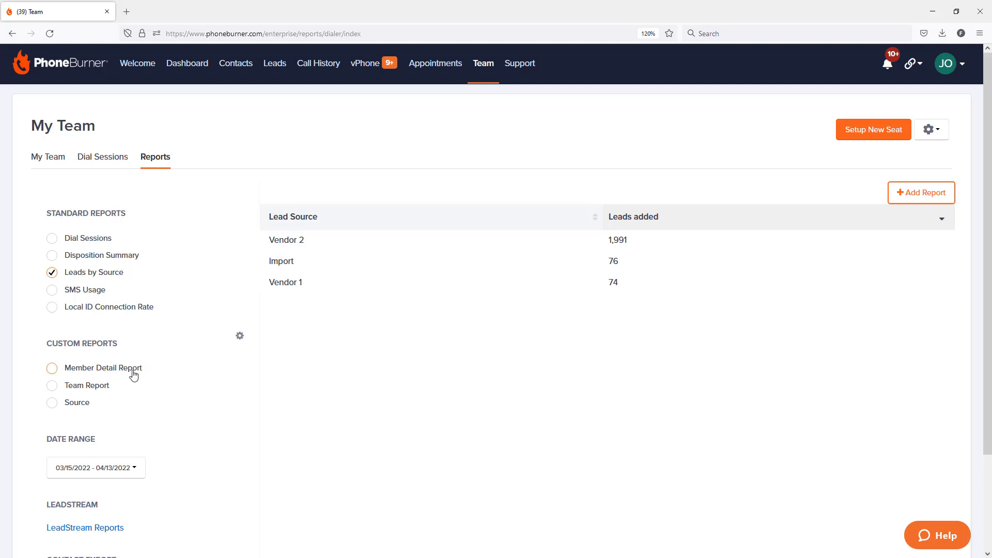
# - View the custom Source report for the custom date range 4/11/2022 to 4/15/2022
pyautogui.click(78, 407)
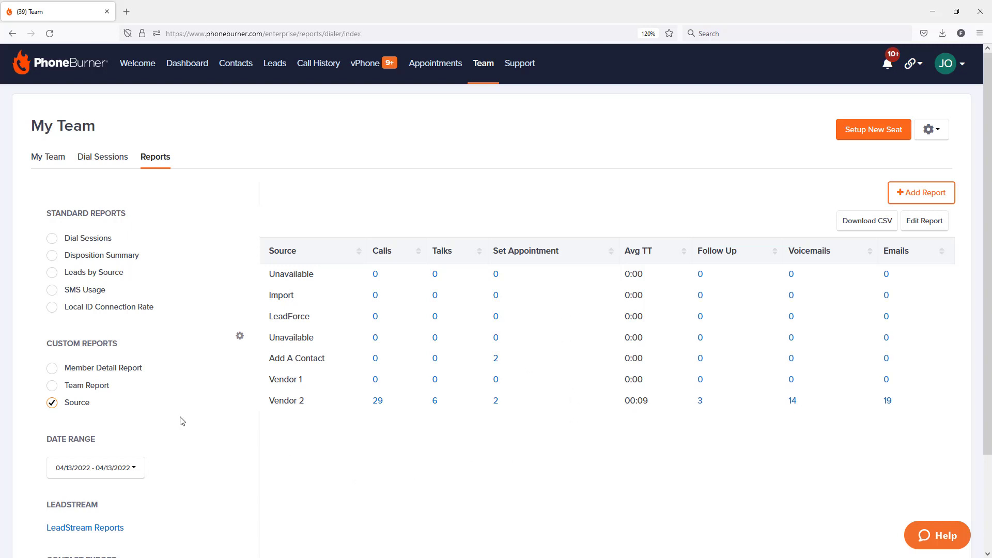
pyautogui.click(80, 476)
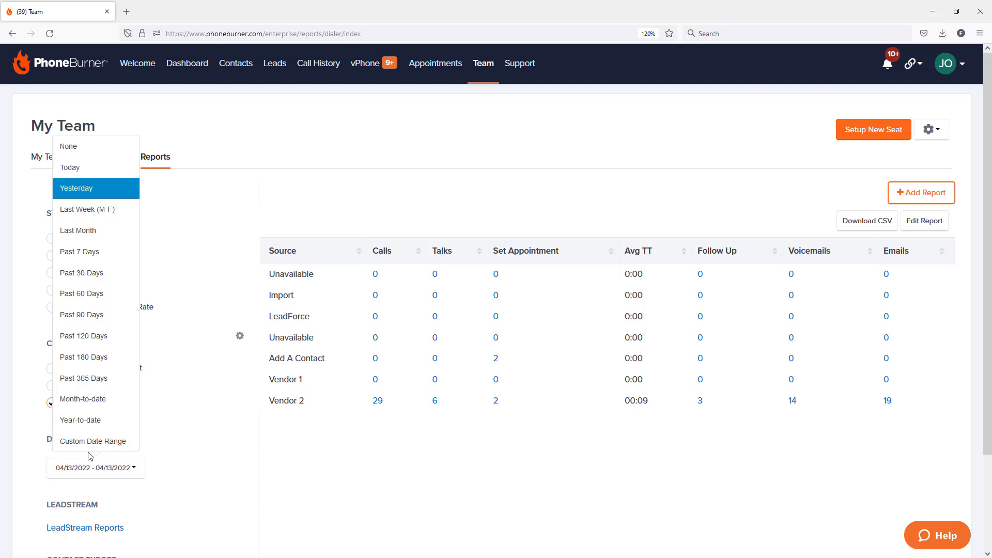
pyautogui.click(62, 442)
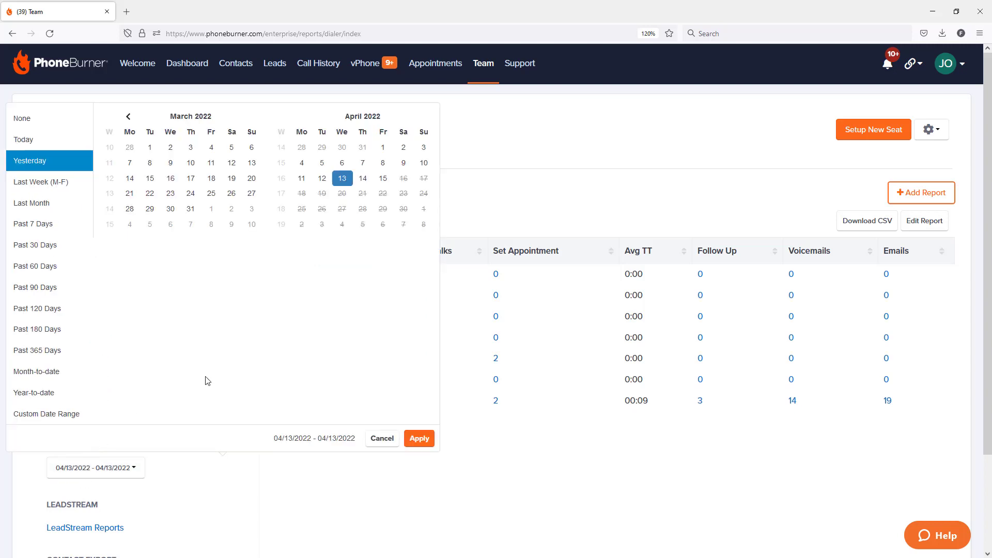
pyautogui.click(302, 180)
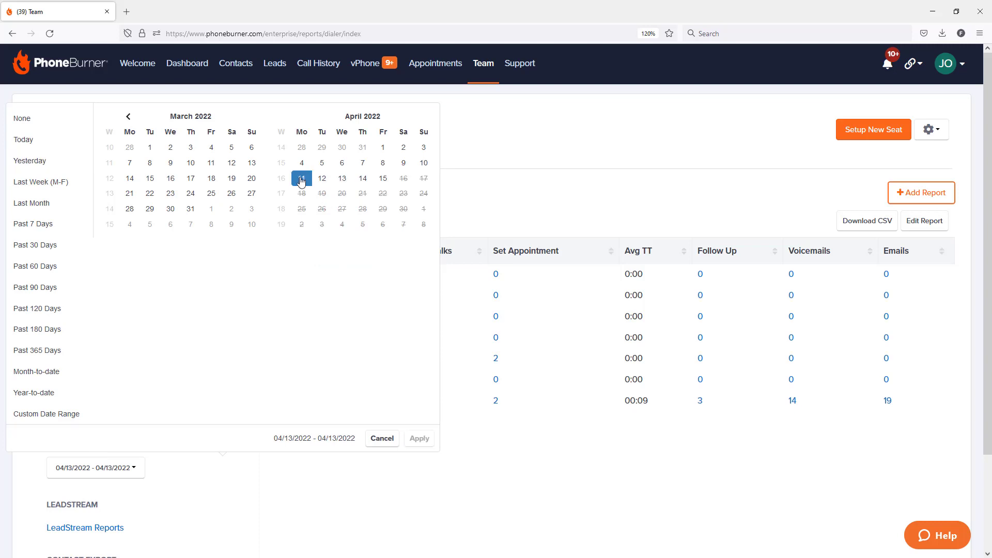
pyautogui.click(382, 180)
pyautogui.click(420, 439)
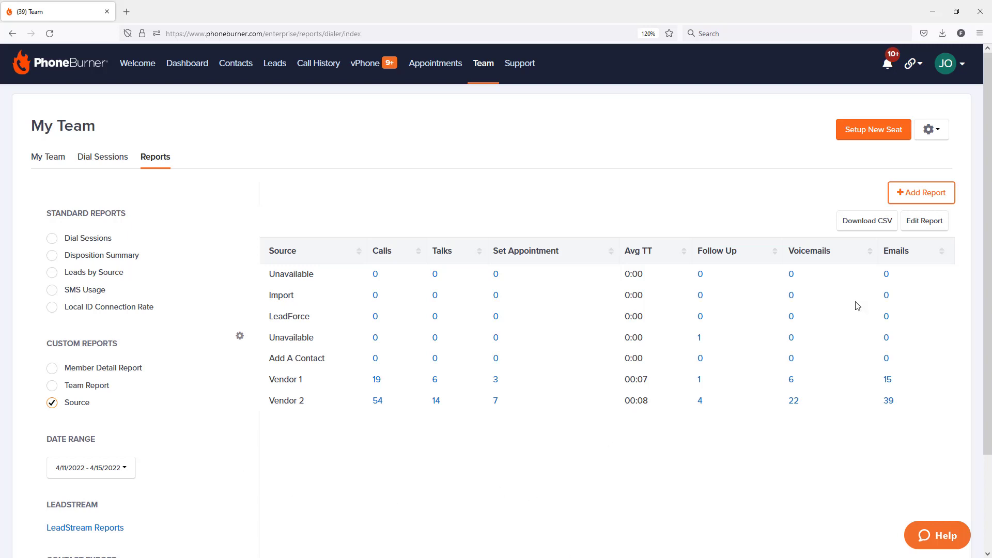
# - Create a custom report named New Source Report with the type Source Summary and save it
pyautogui.click(936, 195)
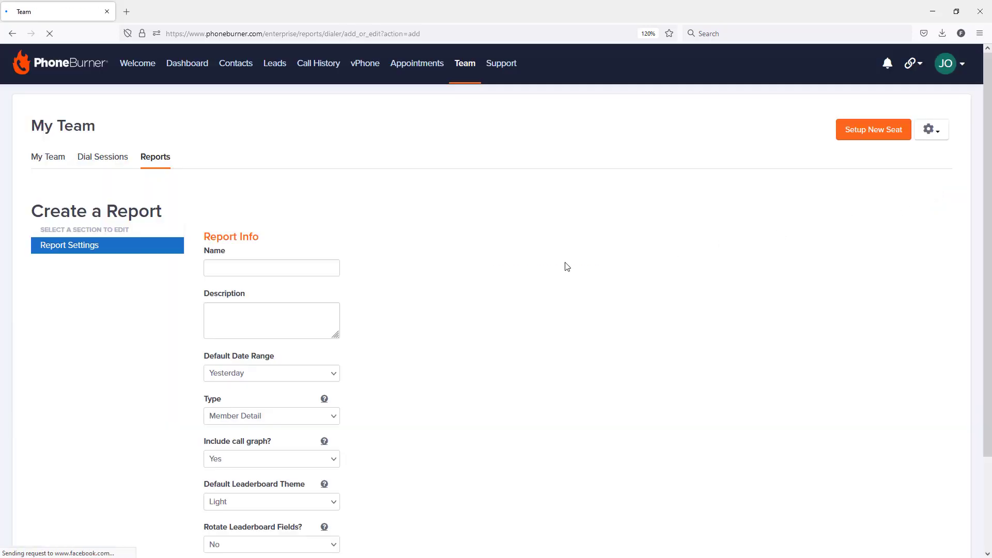
pyautogui.click(277, 267)
pyautogui.write('N')
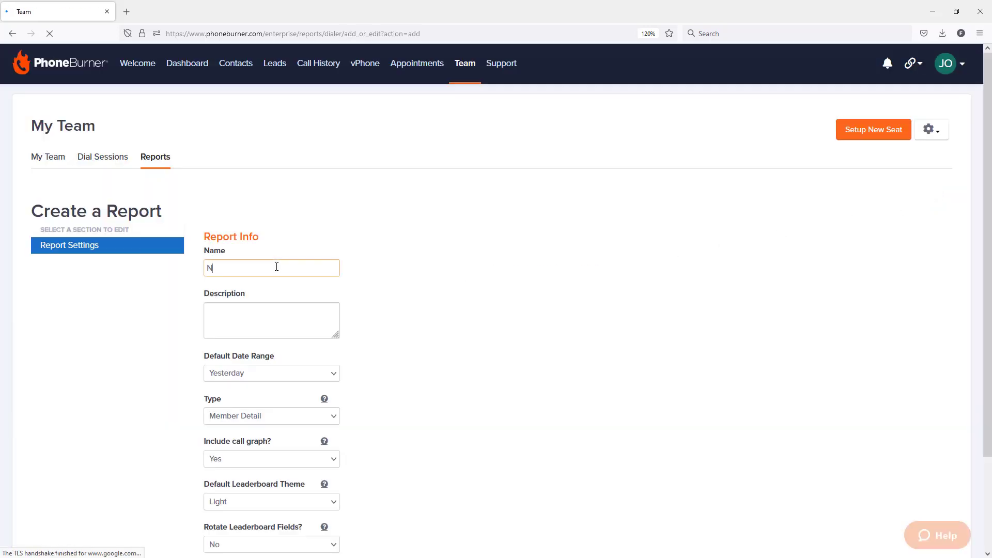
pyautogui.write('ew Source Report')
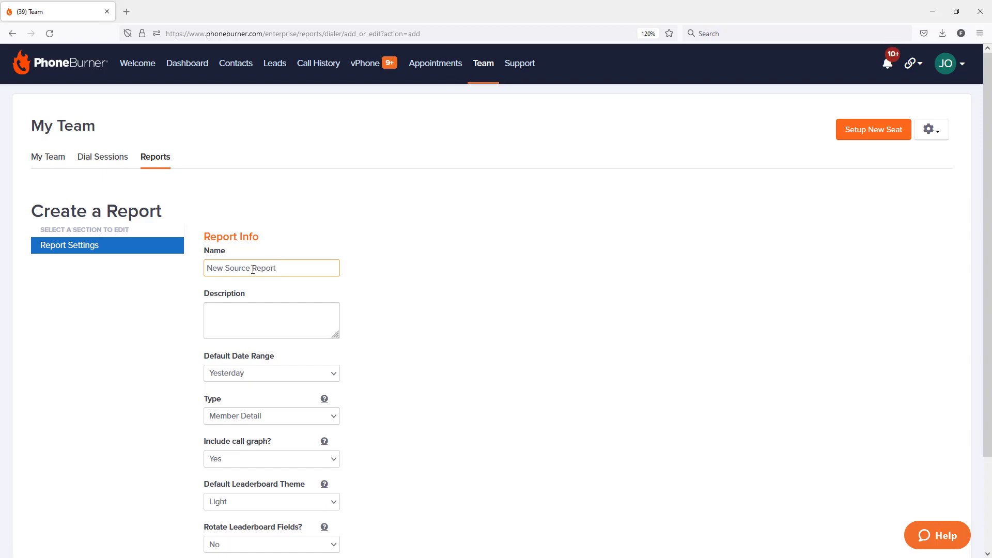
pyautogui.scroll(-2, 310, 344)
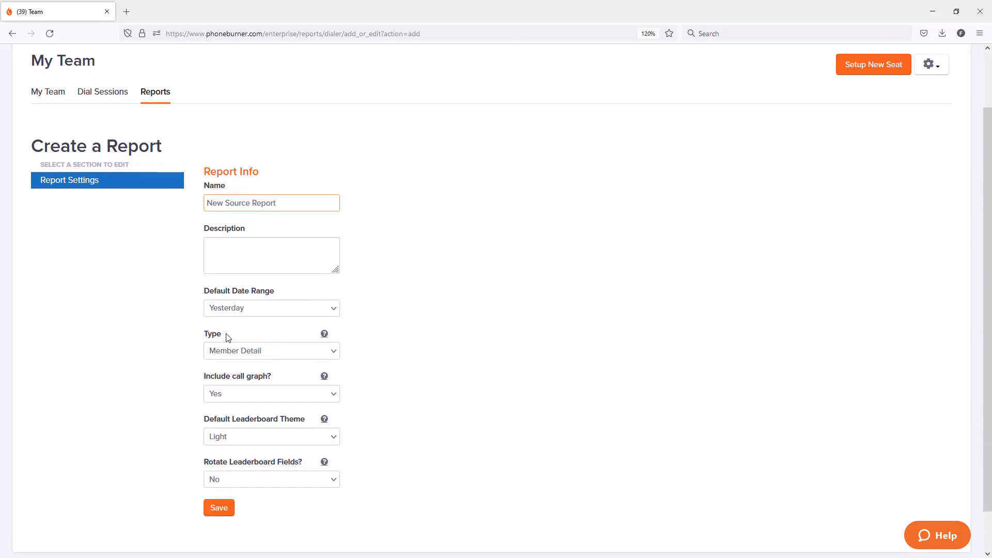
pyautogui.moveTo(222, 335); pyautogui.dragTo(204, 336)
pyautogui.click(277, 352)
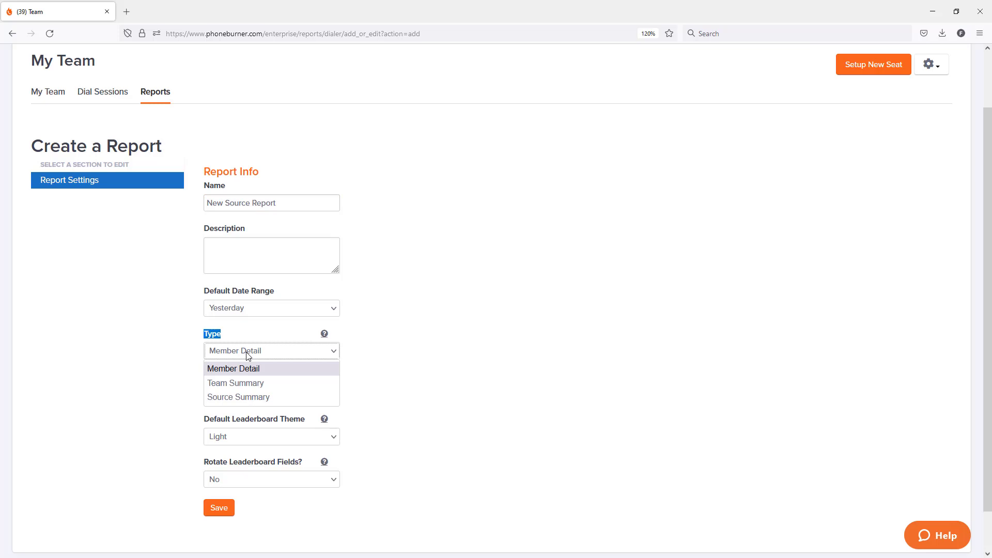
pyautogui.click(239, 398)
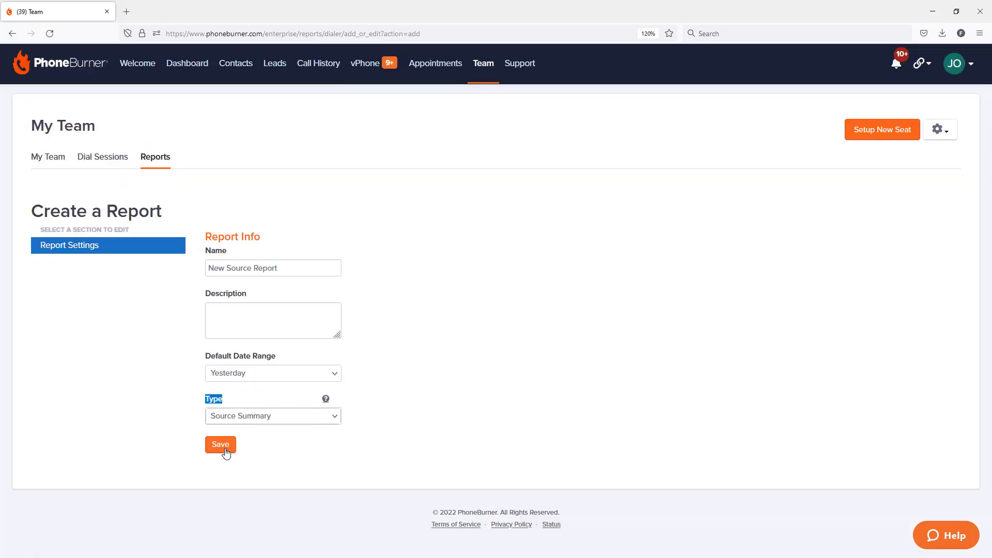
pyautogui.click(223, 448)
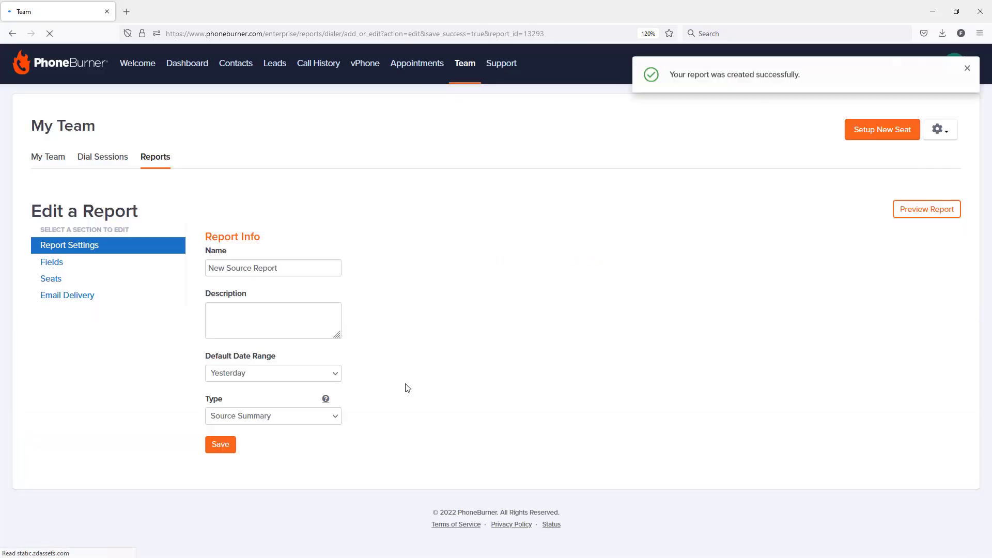
# - Add a report field labelled Apts with the type Disposition and the status Booked appointment
pyautogui.click(61, 266)
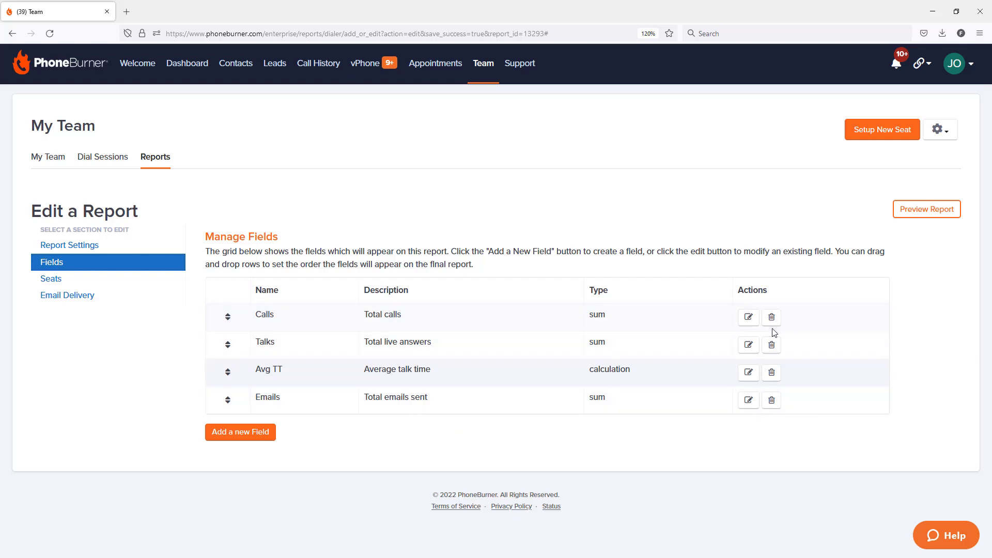
pyautogui.click(771, 401)
pyautogui.click(244, 437)
pyautogui.scroll(-1, 487, 351)
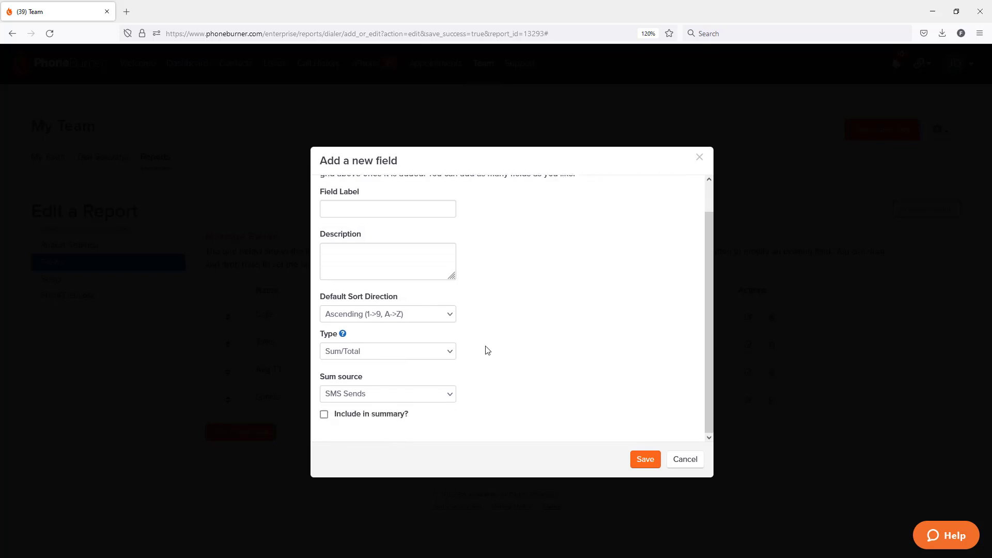
pyautogui.click(365, 352)
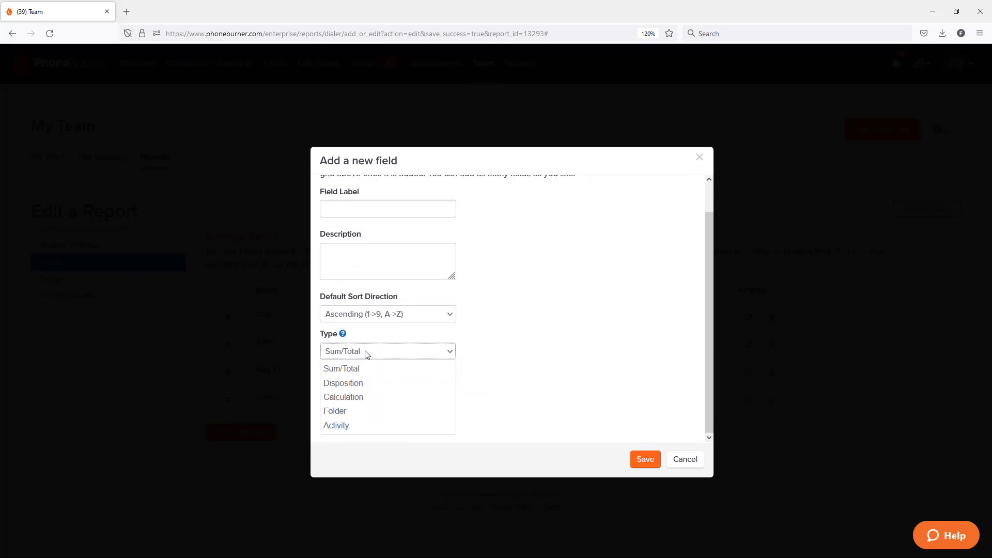
pyautogui.click(359, 383)
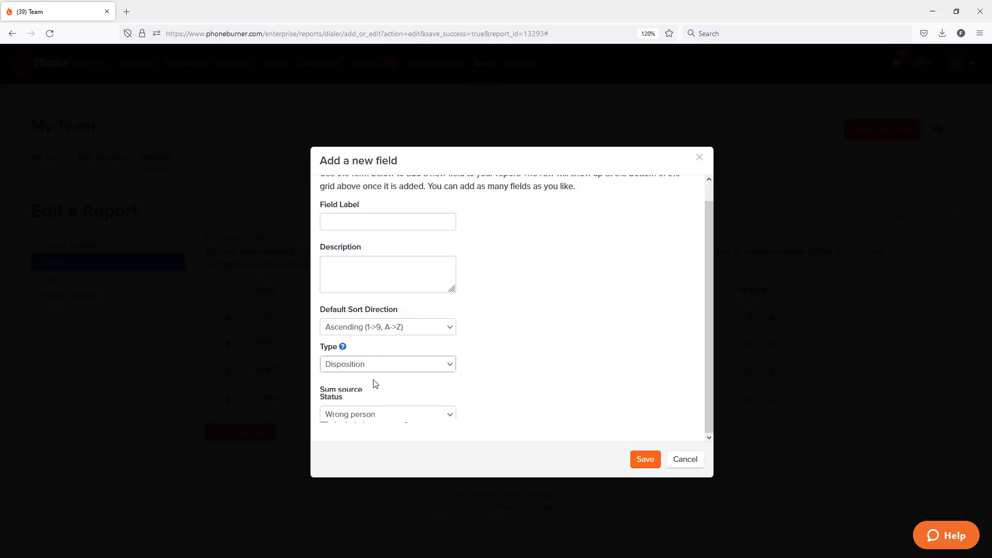
pyautogui.click(412, 407)
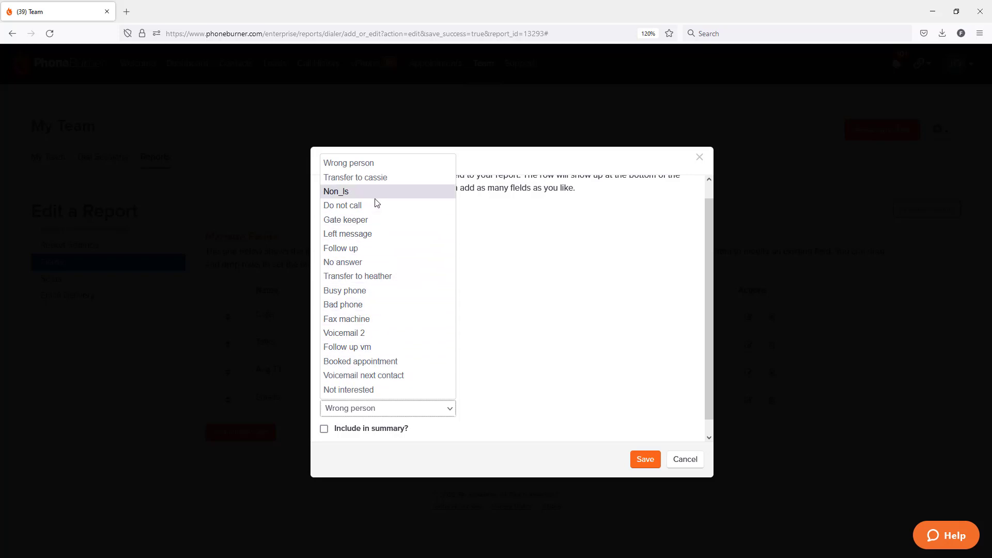
pyautogui.click(377, 361)
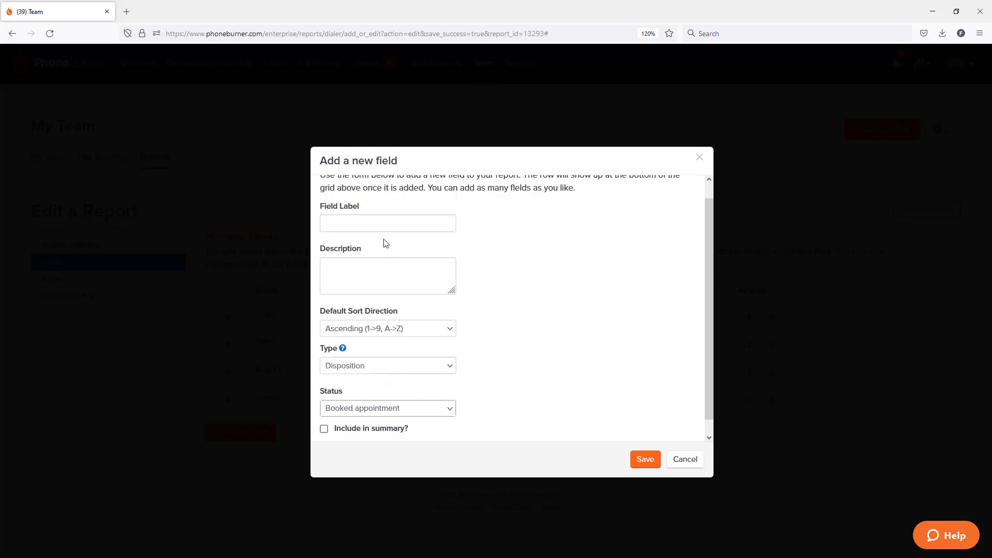
pyautogui.click(383, 226)
pyautogui.write('Apts')
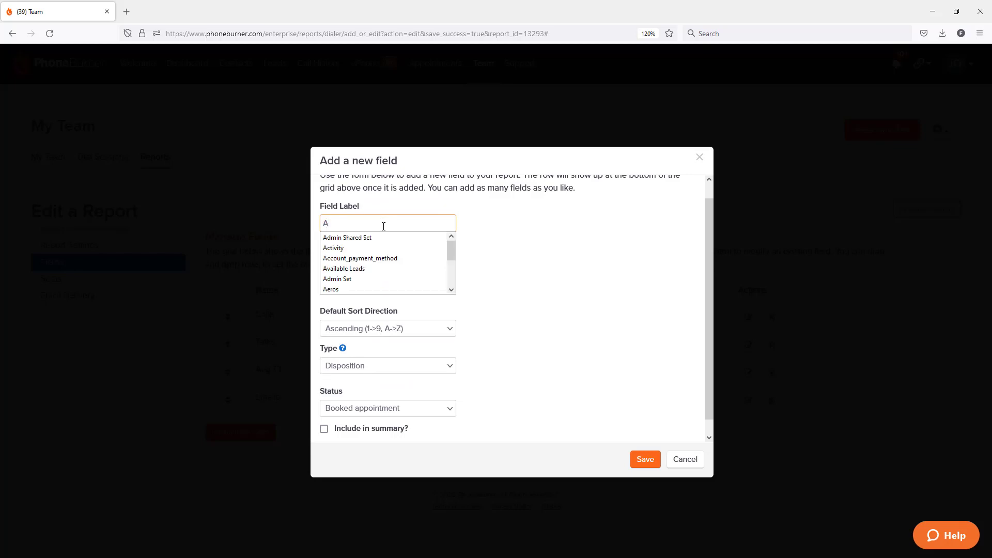
pyautogui.click(645, 460)
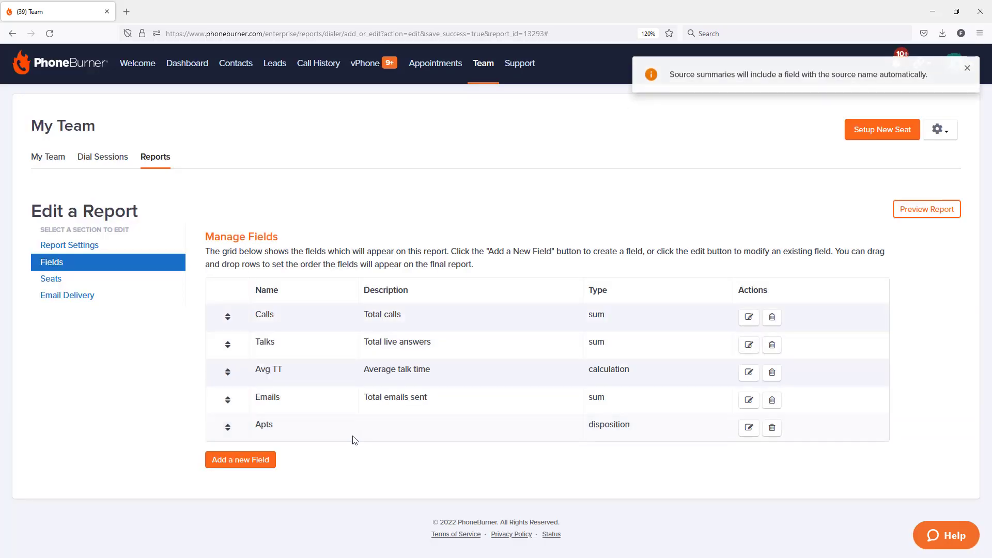
# - Start another new report field of type Calculation that uses Percentage of Connected Calls
pyautogui.click(258, 459)
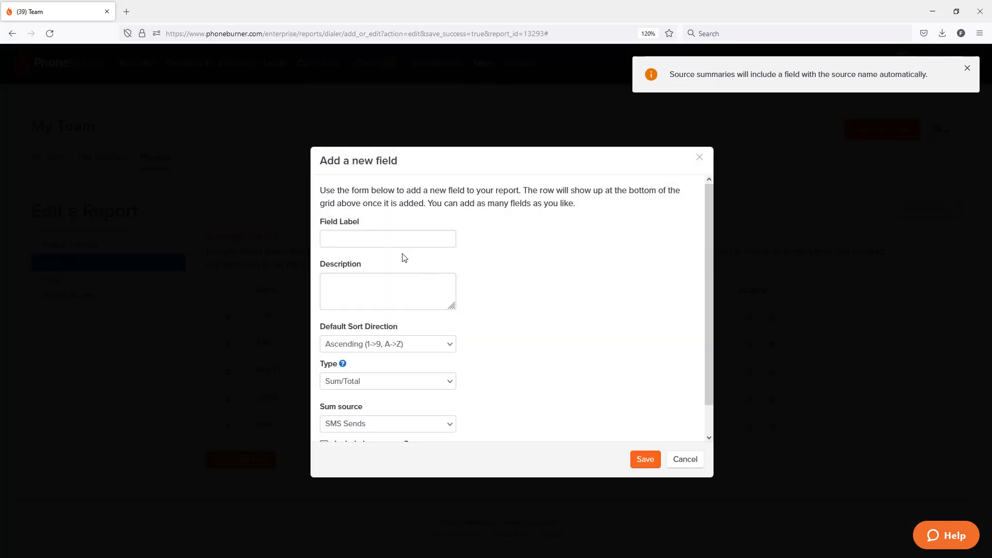
pyautogui.click(391, 382)
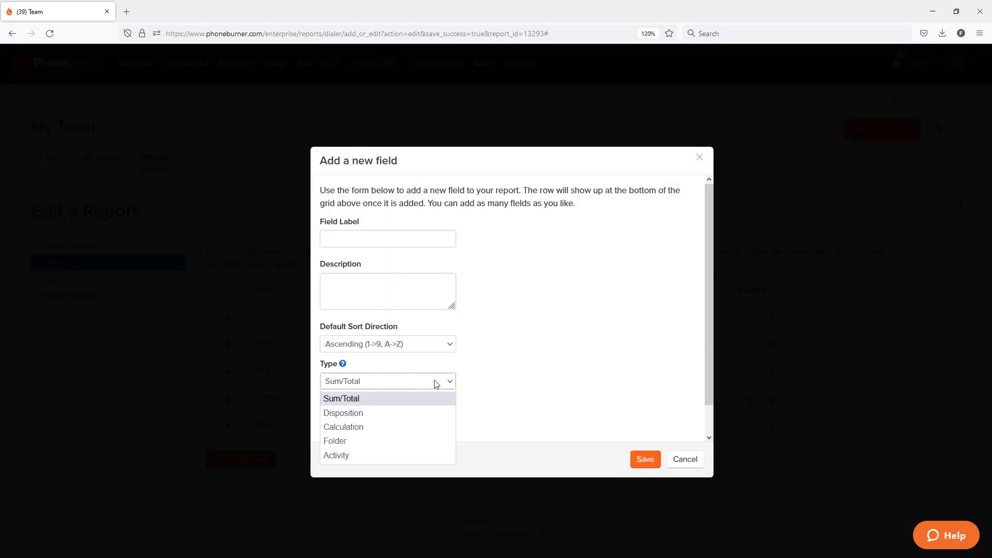
pyautogui.click(343, 426)
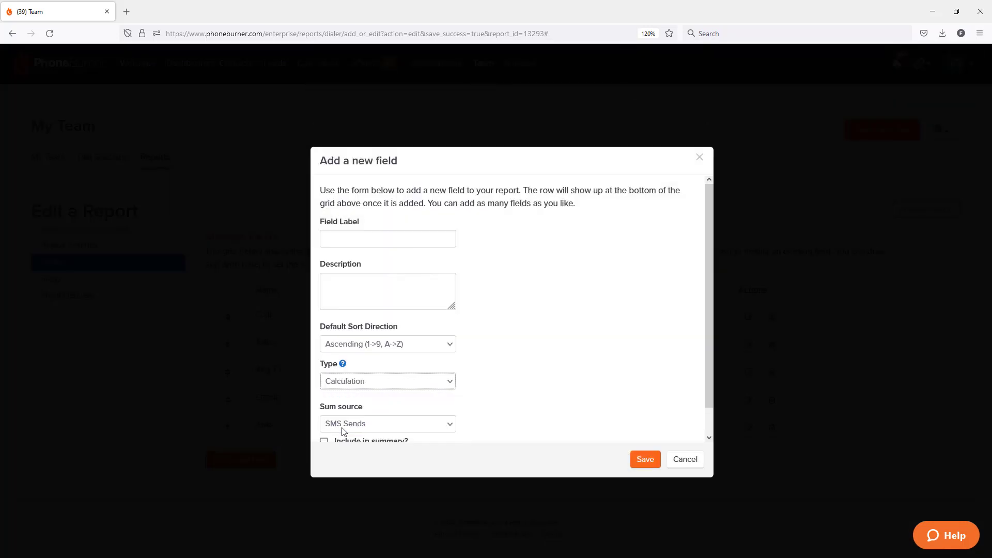
pyautogui.scroll(-1, 462, 395)
pyautogui.click(426, 395)
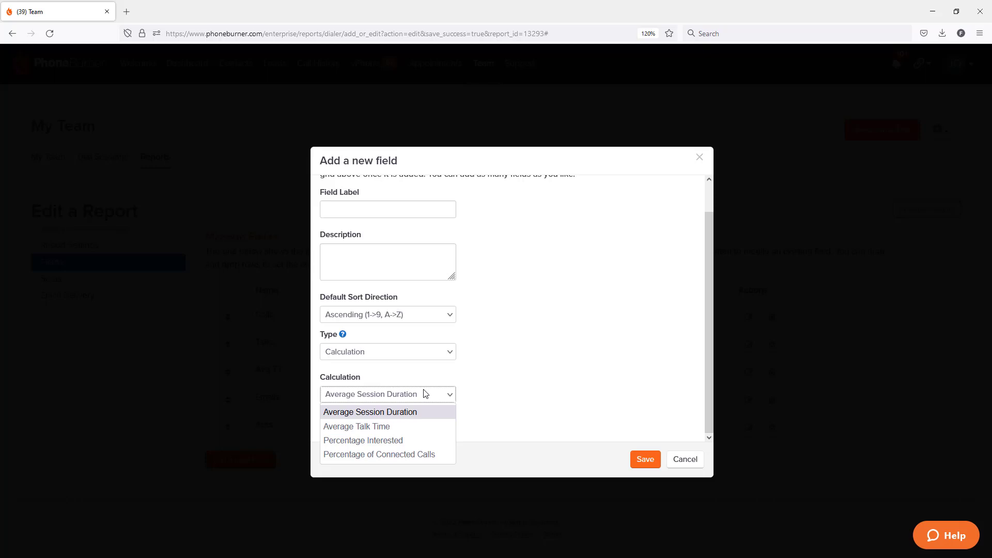
pyautogui.click(398, 454)
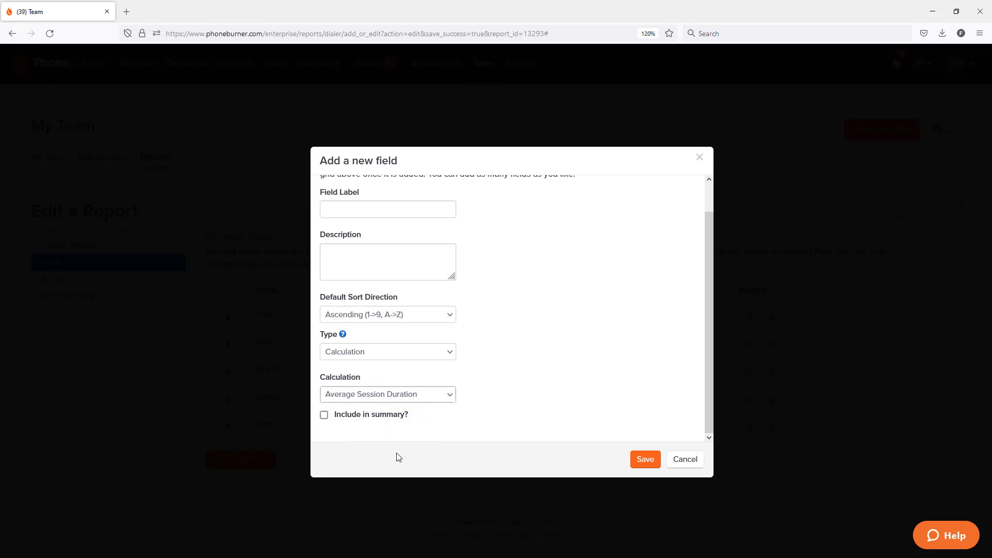
# - Label the new calculation field % Connect and save it to the report
pyautogui.click(358, 216)
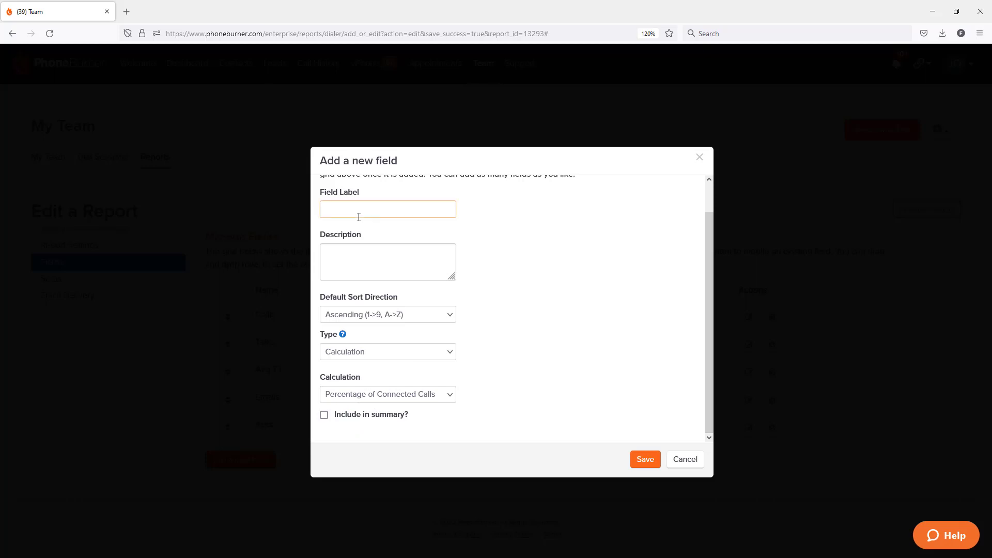
pyautogui.write('Conne')
pyautogui.press('BackSpace')
pyautogui.press('BackSpace')
pyautogui.press('BackSpace')
pyautogui.press('BackSpace')
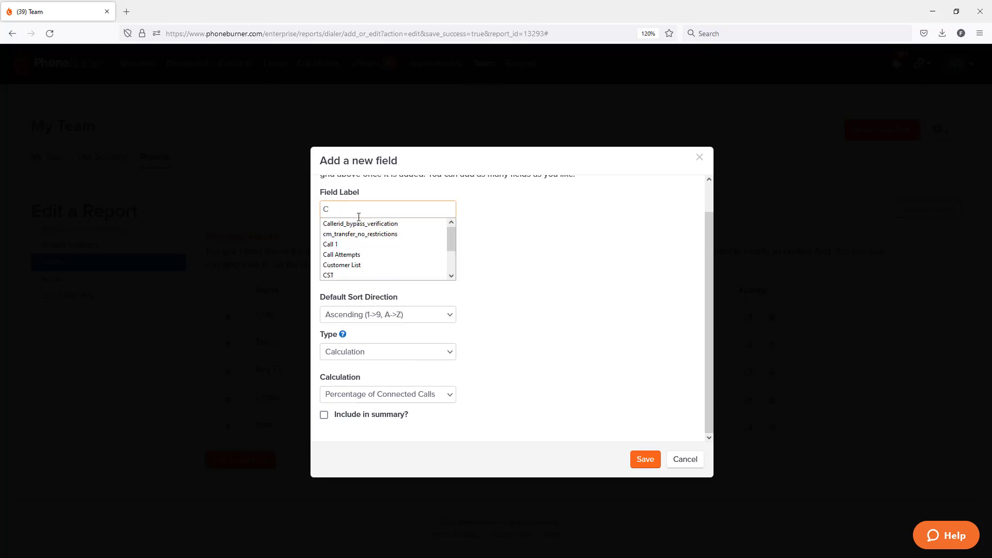
pyautogui.write('% Connect')
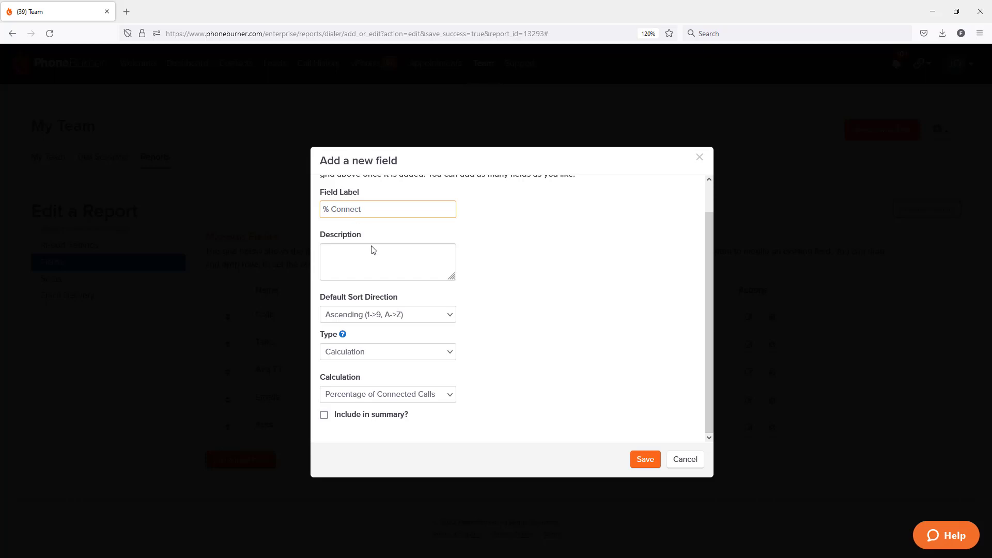
pyautogui.click(644, 459)
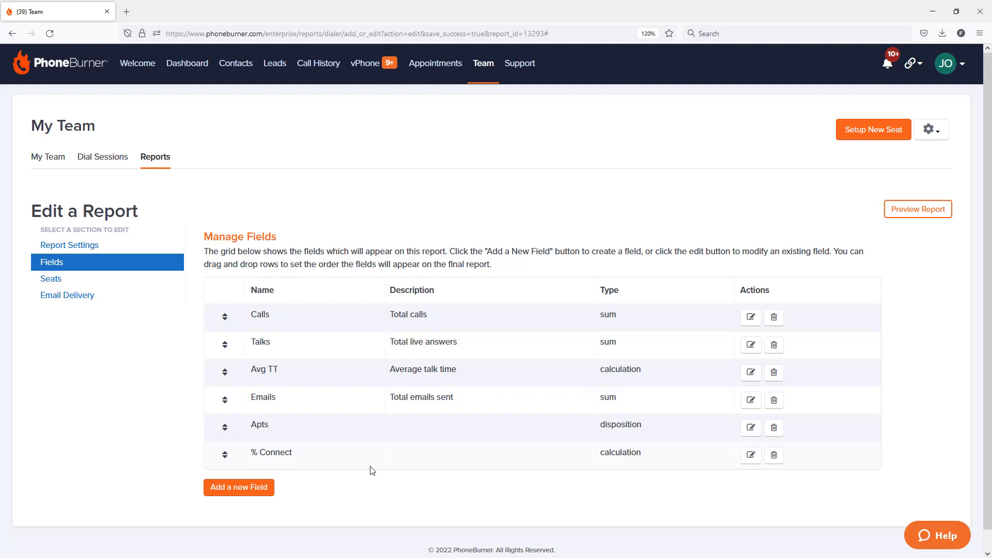
# - View the custom New Source Report for the custom date range 4/11/2022 to 4/15/2022
pyautogui.click(160, 160)
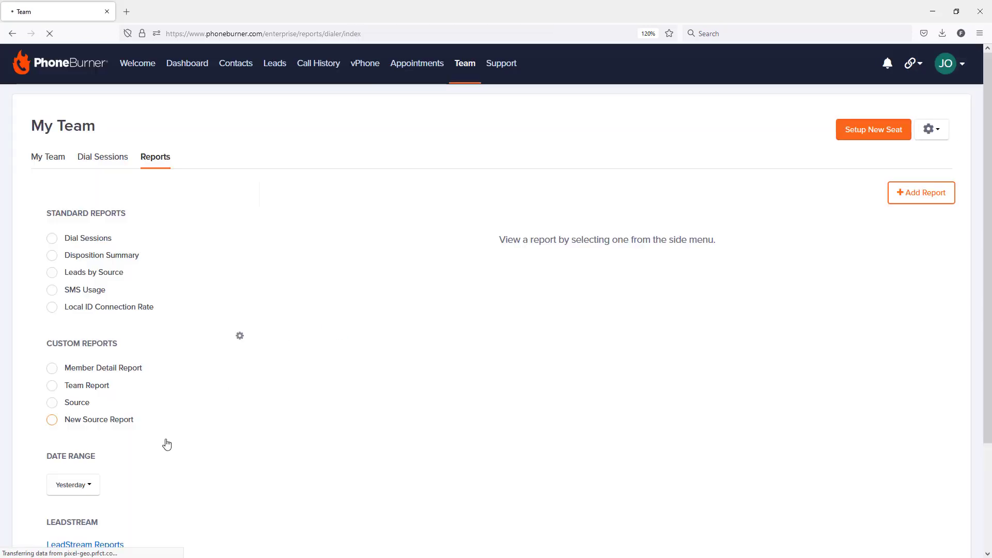
pyautogui.click(115, 423)
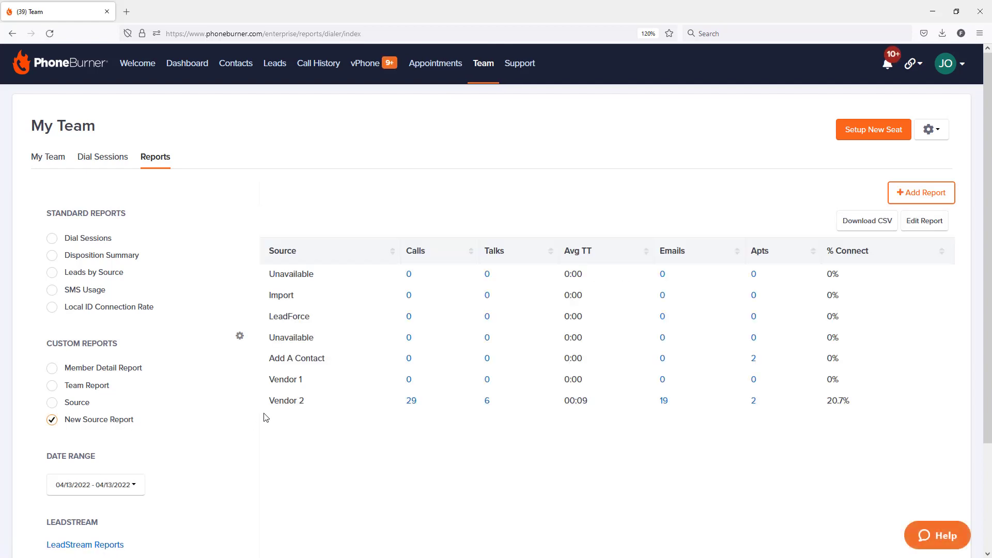
pyautogui.click(135, 484)
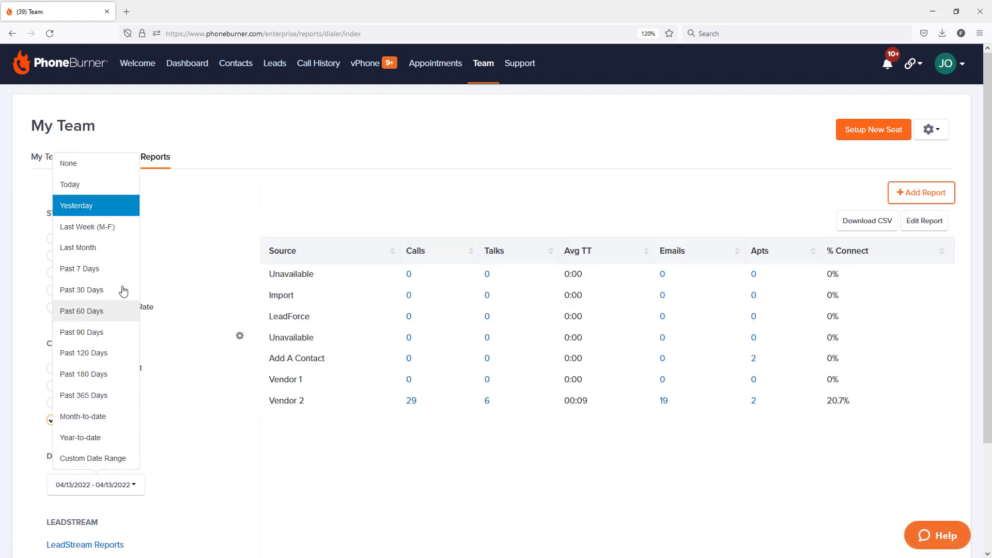
pyautogui.click(106, 458)
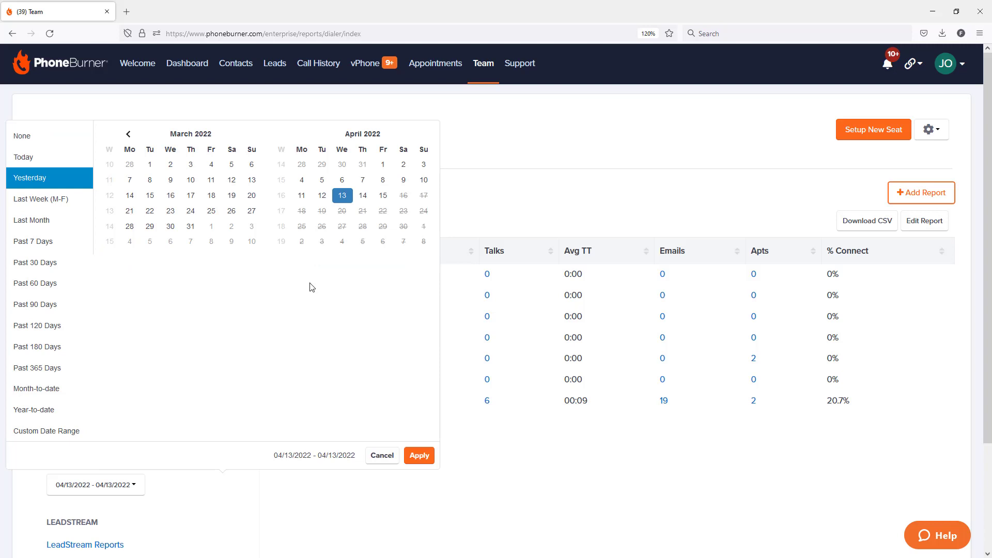
pyautogui.click(302, 196)
pyautogui.click(383, 195)
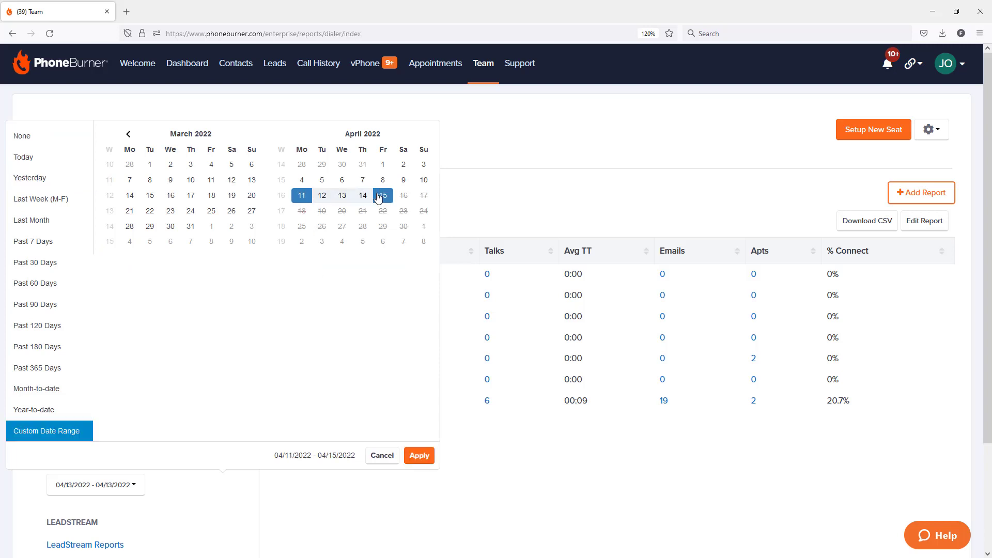
pyautogui.click(419, 455)
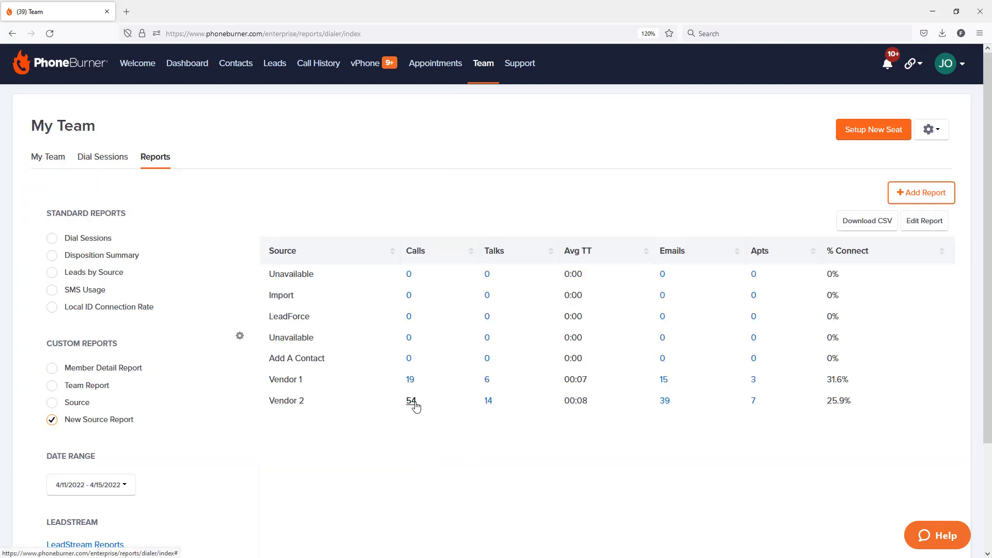